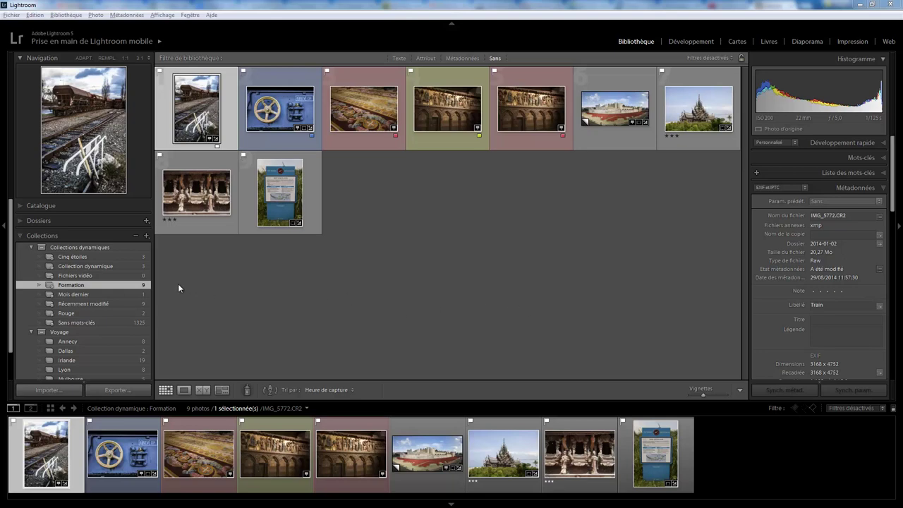
Open the Formation smart collection's rule editor, browse the criteria, and cancel without changes.
right_click(117, 289)
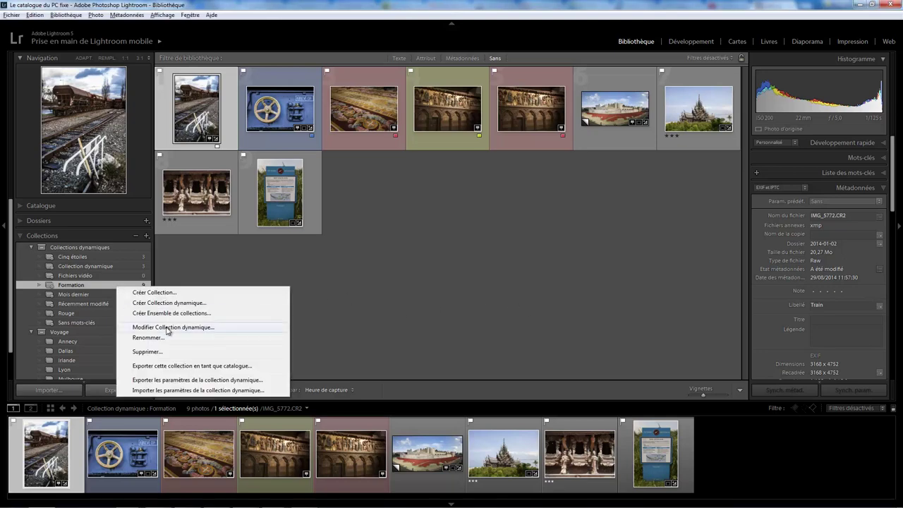
click(225, 318)
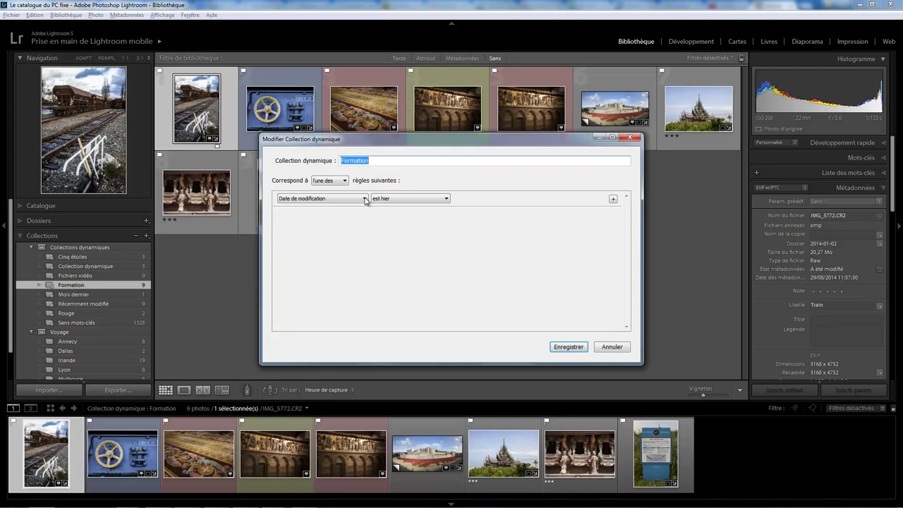
click(365, 199)
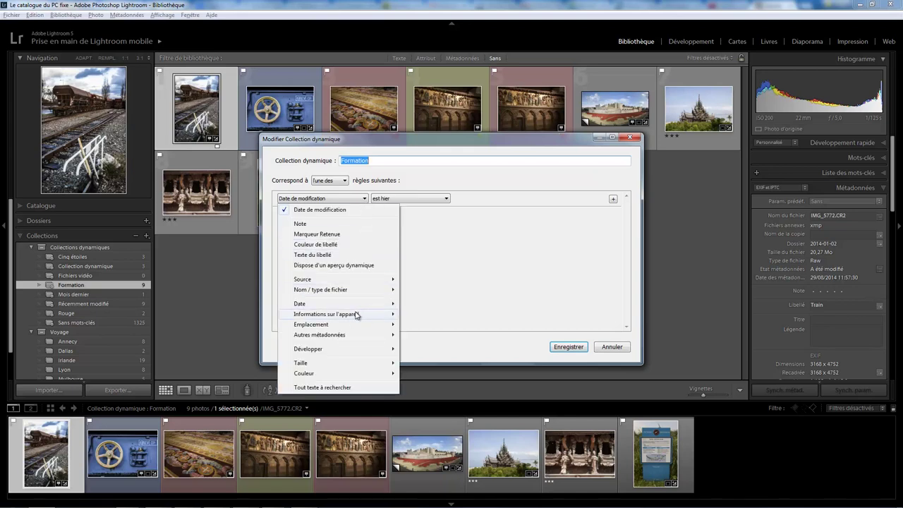
mouse_move(325, 314)
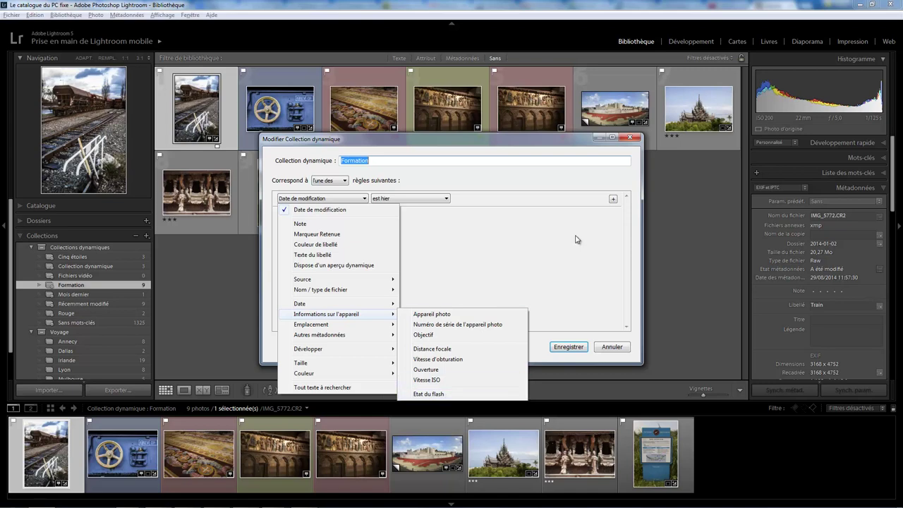
click(624, 348)
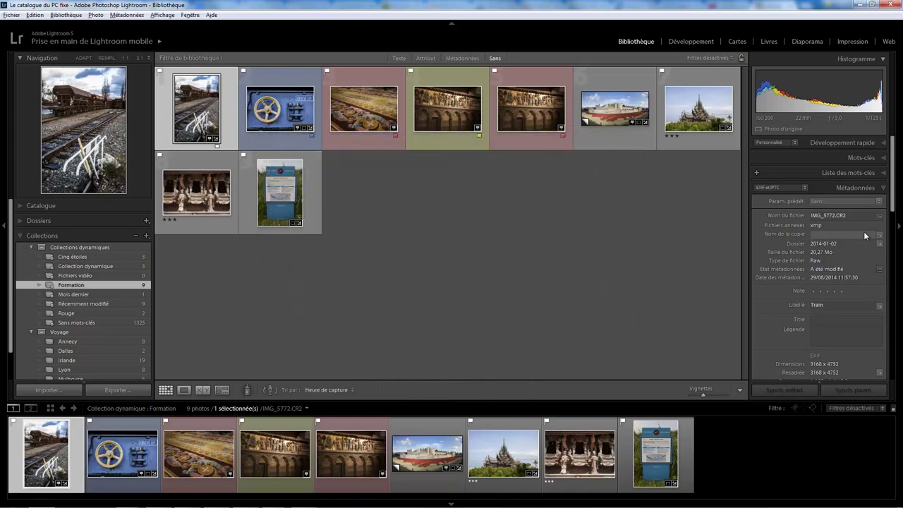
Scroll the Metadata panel down to the EXIF details showing the Canon EOS 50D.
scroll(894, 182, down, 1)
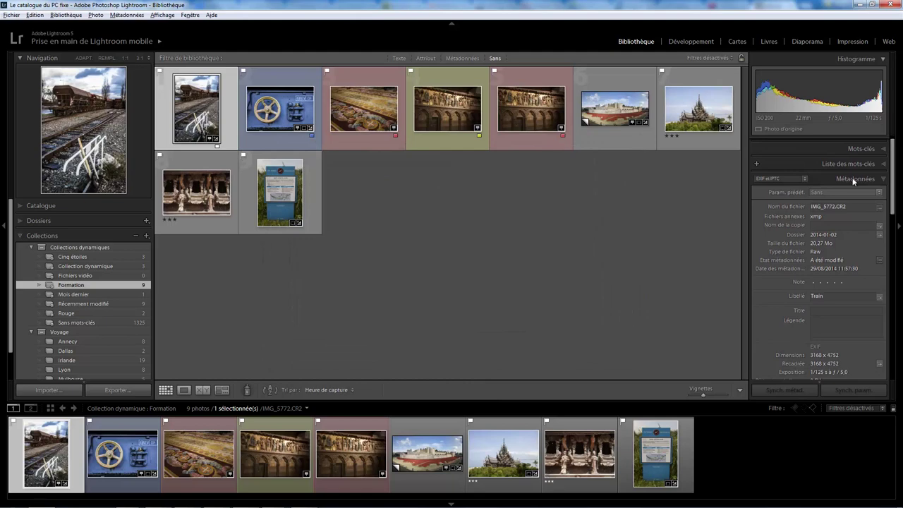
drag(894, 181, 895, 229)
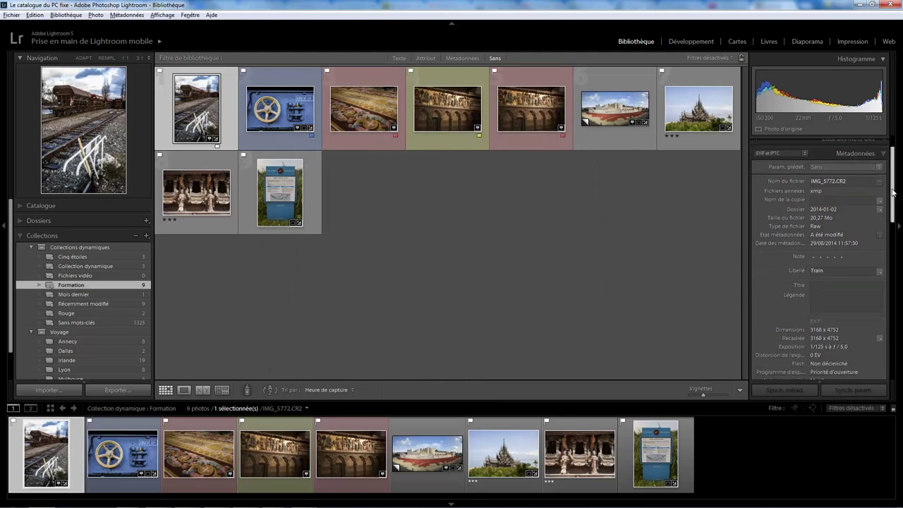
scroll(895, 229, down, 1)
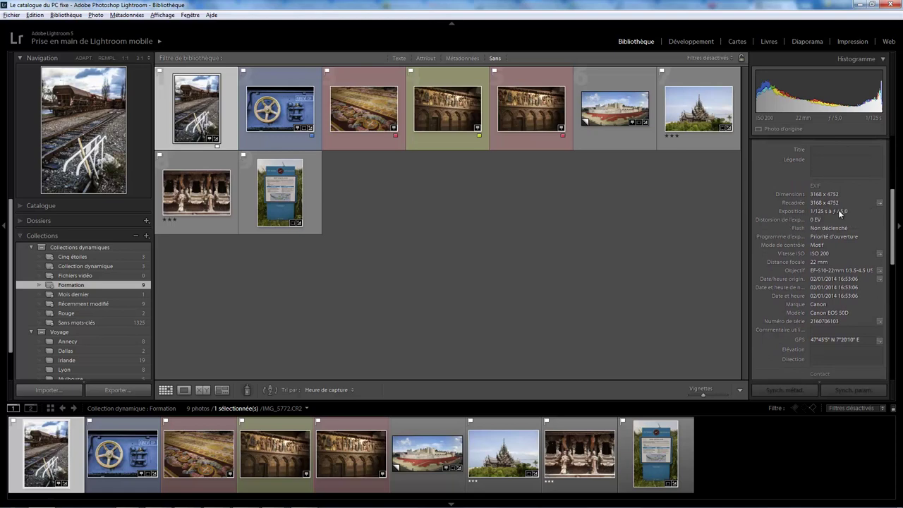
scroll(894, 220, down, 1)
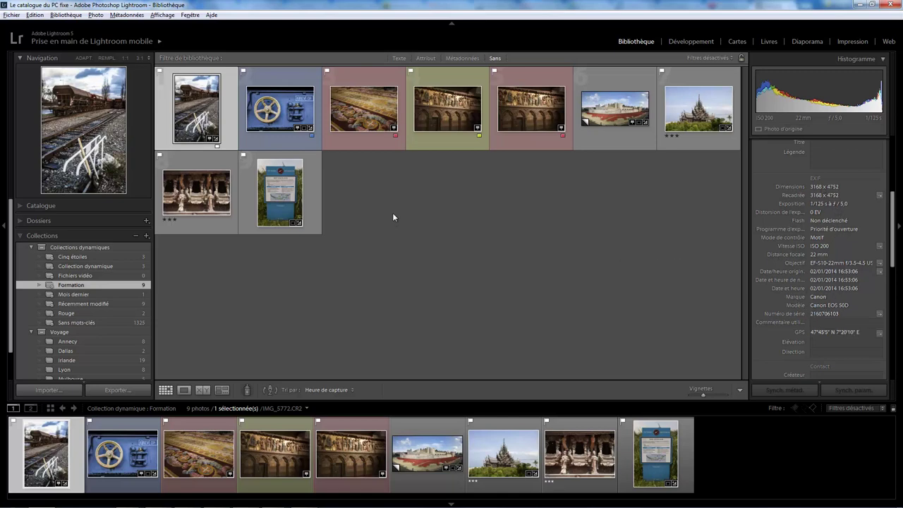
Set the Formation rule to camera does not contain 50D, then inspect the masked-figure photo.
right_click(110, 286)
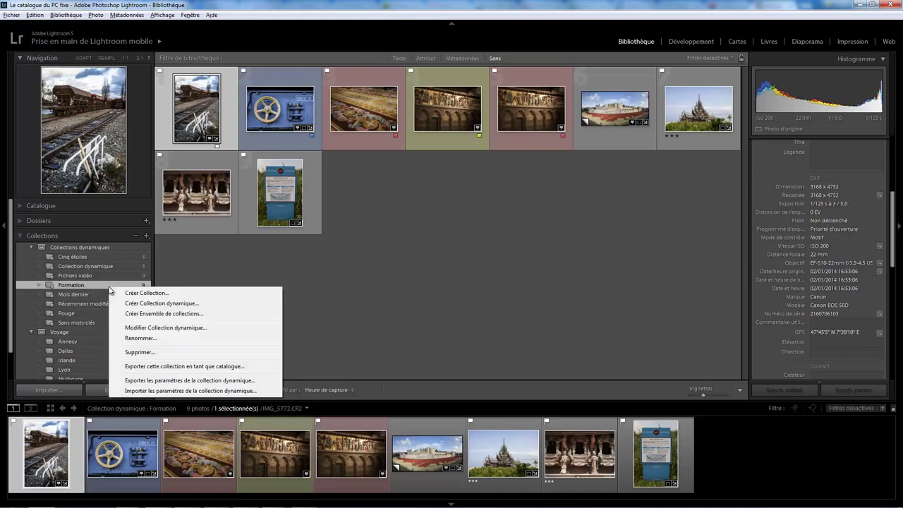
click(172, 327)
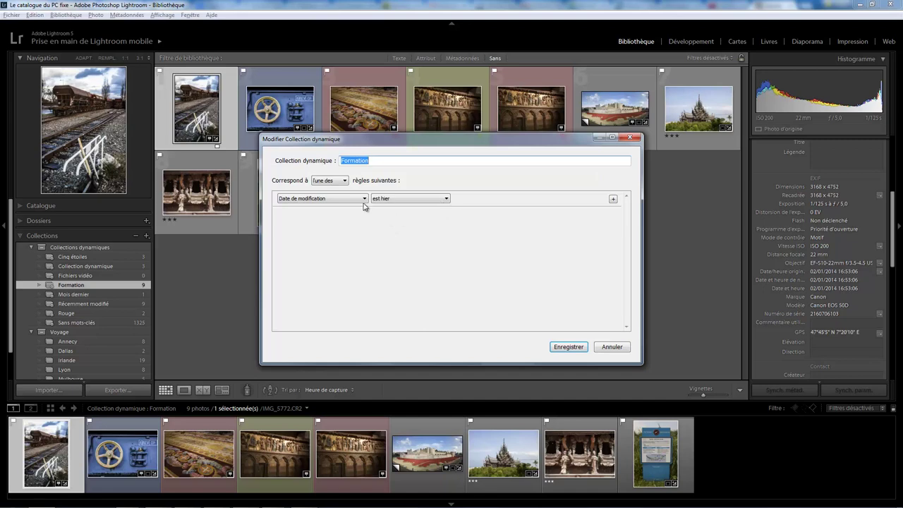
click(365, 205)
mouse_move(326, 314)
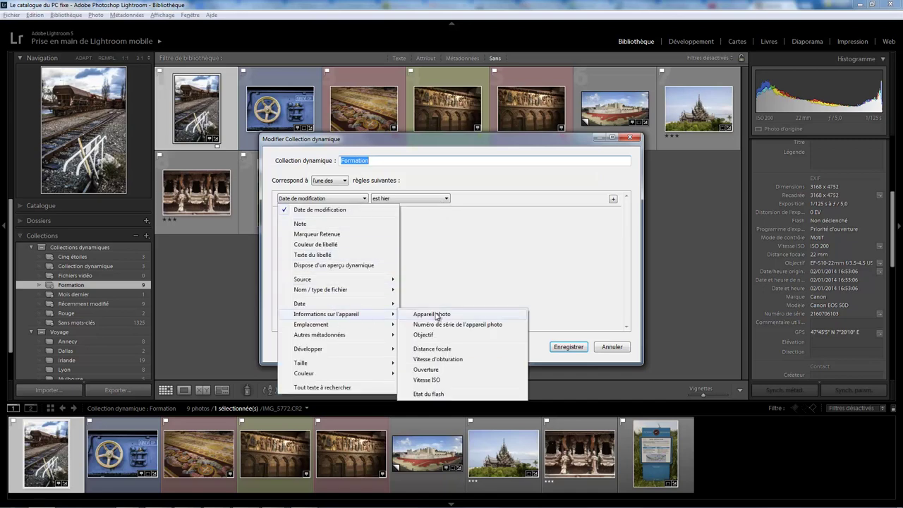
click(437, 316)
click(447, 199)
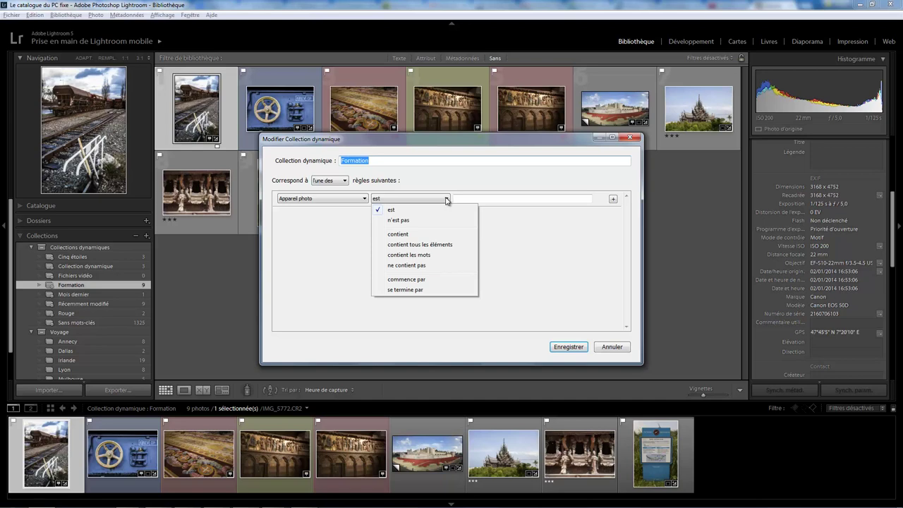
click(429, 266)
click(480, 201)
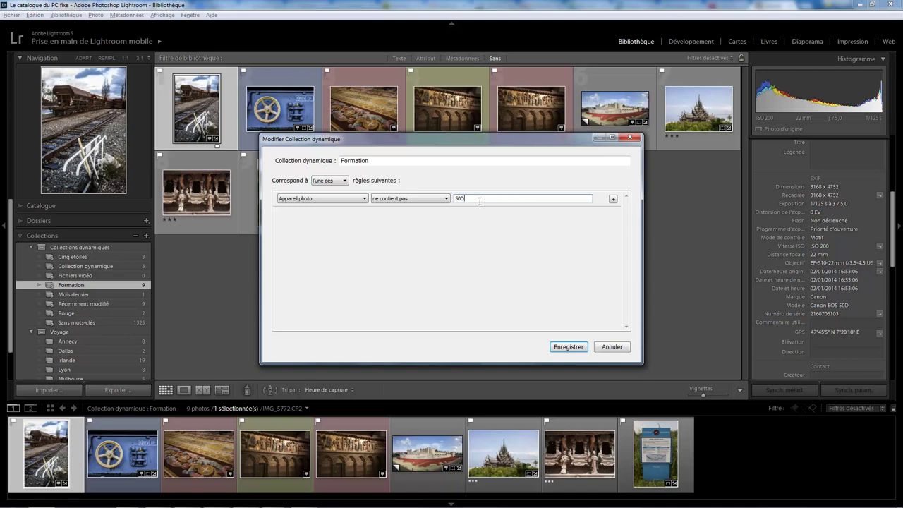
click(572, 347)
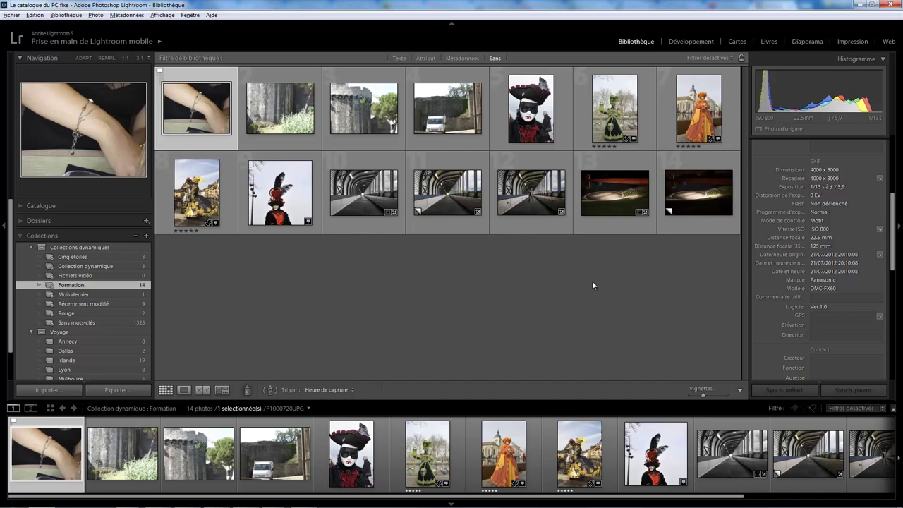
click(498, 137)
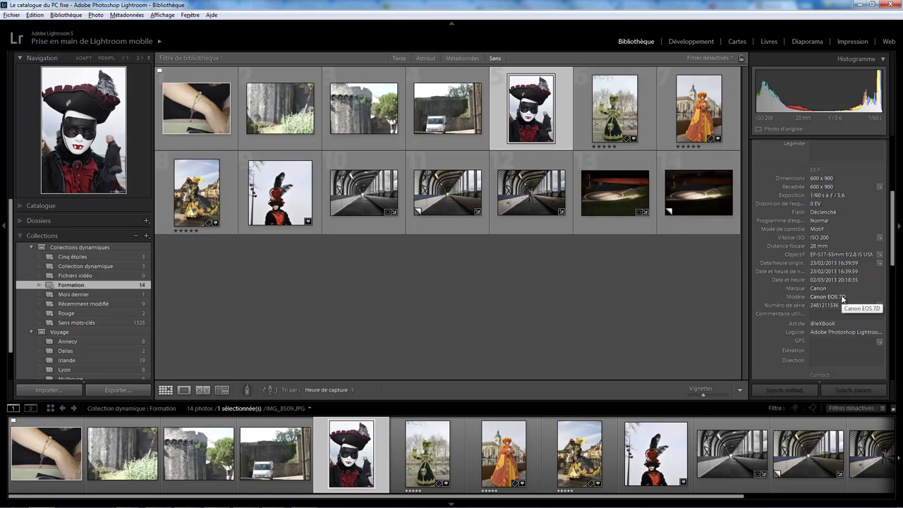
Change the Formation rule to lens contains all of '10 22' and check a statue photo.
right_click(130, 284)
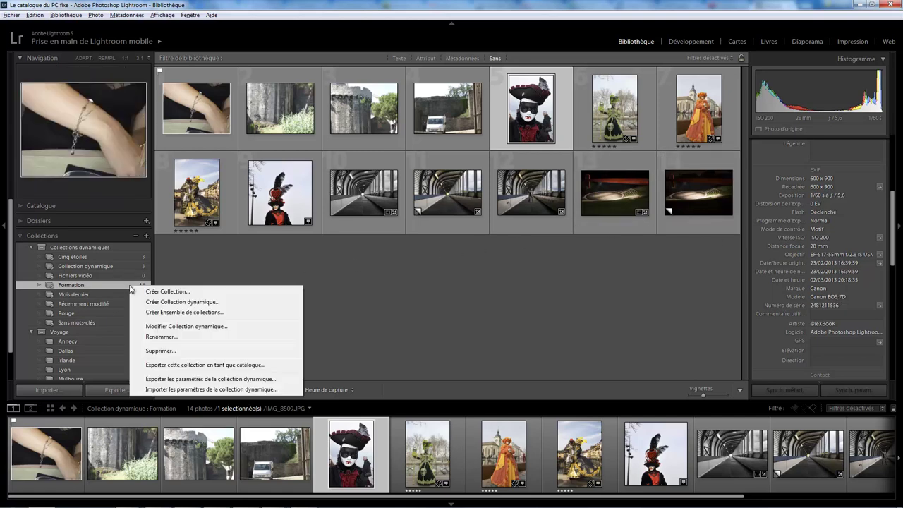
click(186, 327)
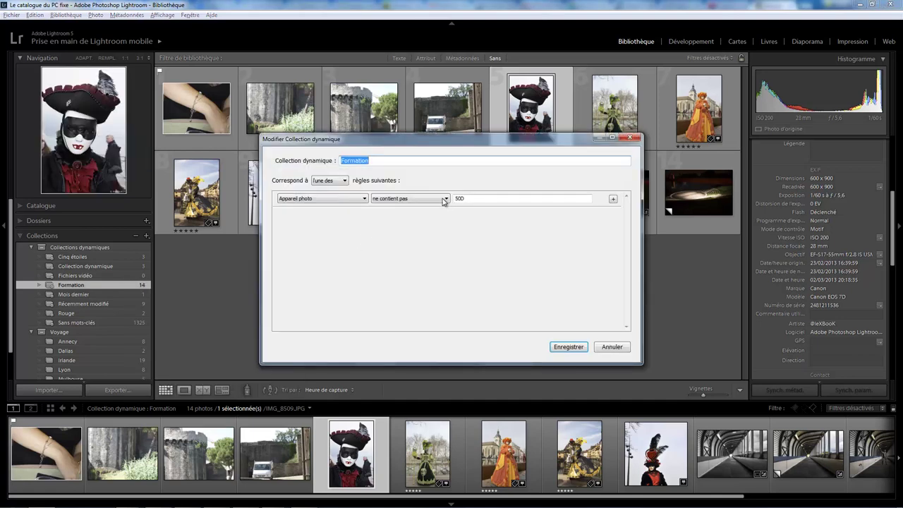
click(366, 201)
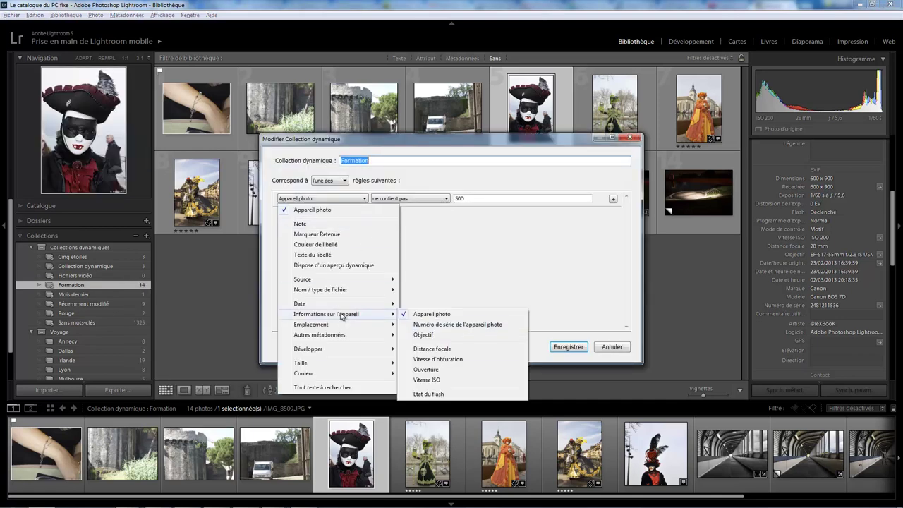
mouse_move(326, 314)
click(445, 336)
double_click(491, 198)
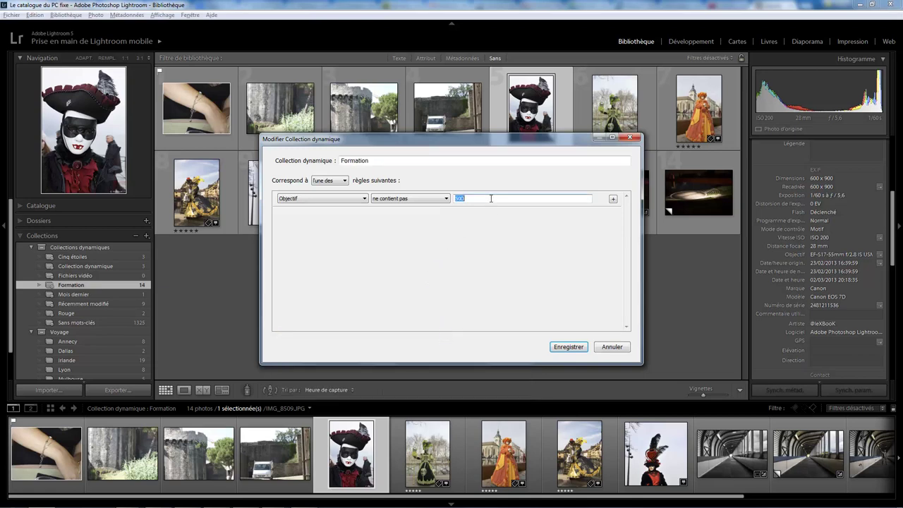
click(433, 201)
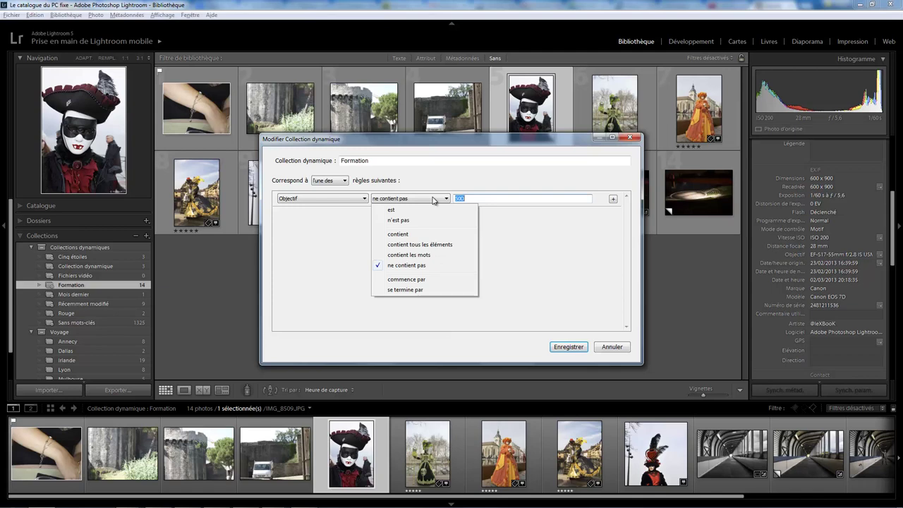
click(416, 244)
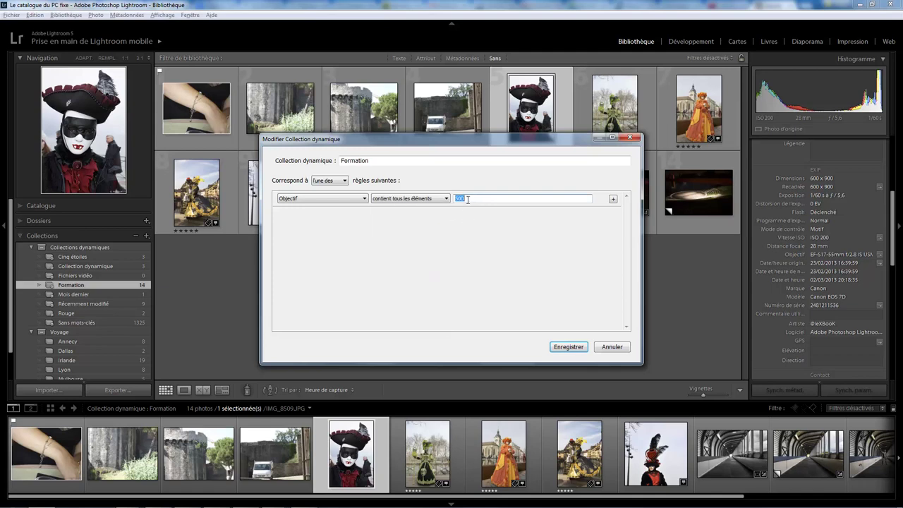
text(1)
text(0 22)
click(568, 346)
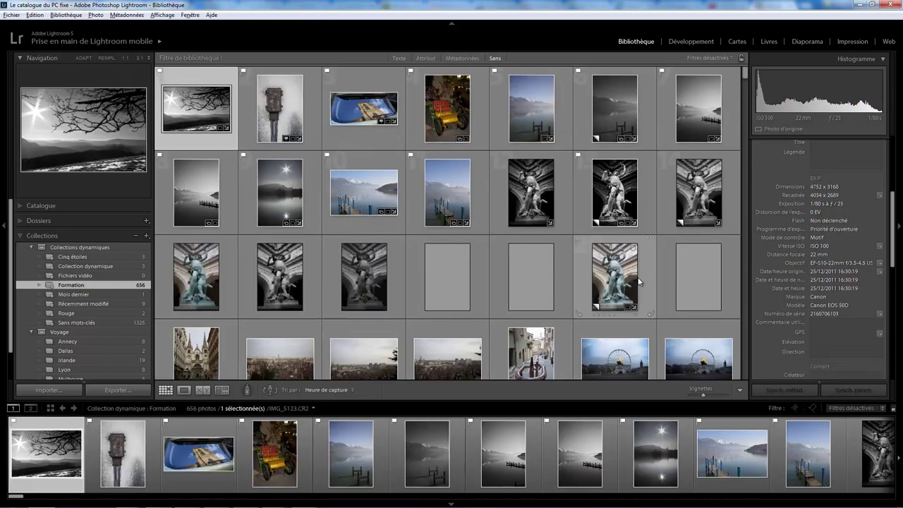
mouse_move(531, 192)
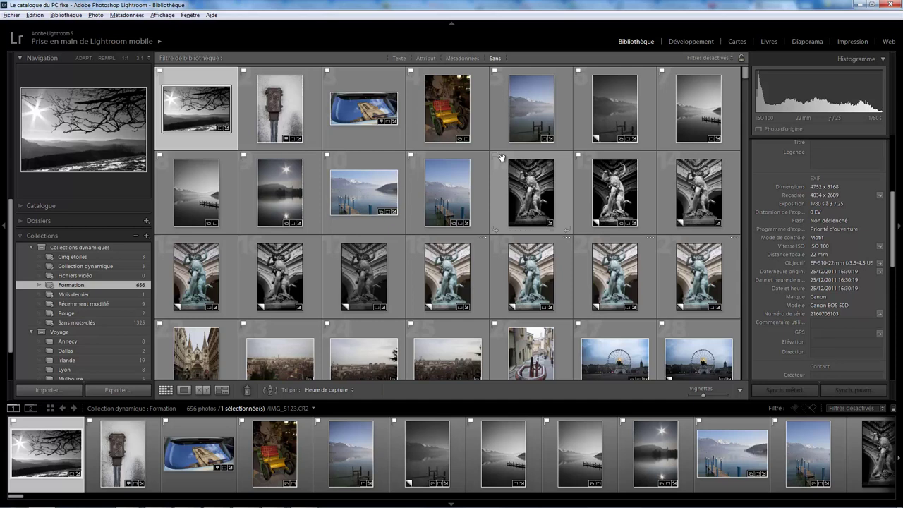
click(500, 178)
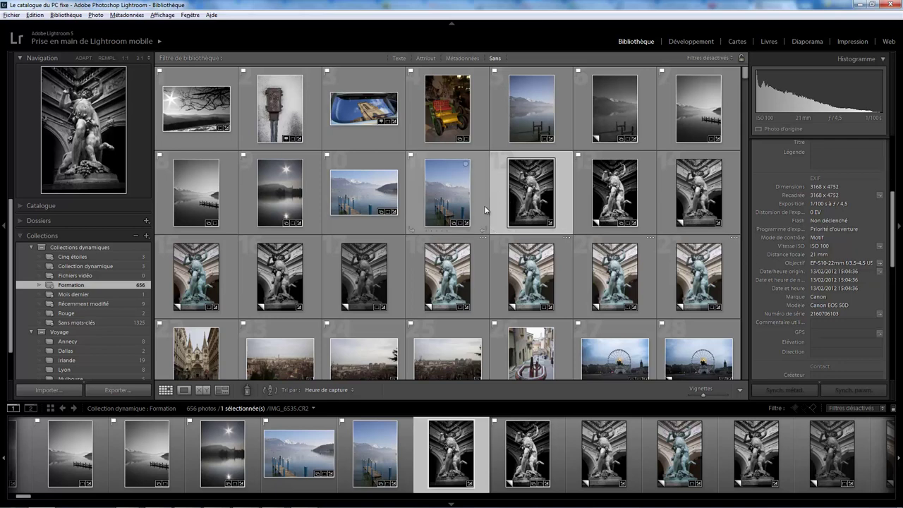
click(112, 285)
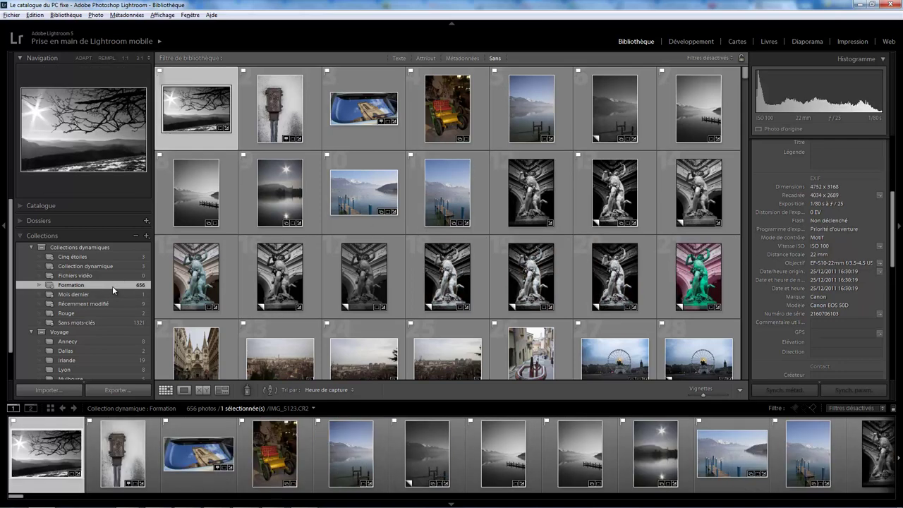
Set the Formation rule to focal length in the range 20 to 35 and save it.
right_click(113, 286)
click(176, 328)
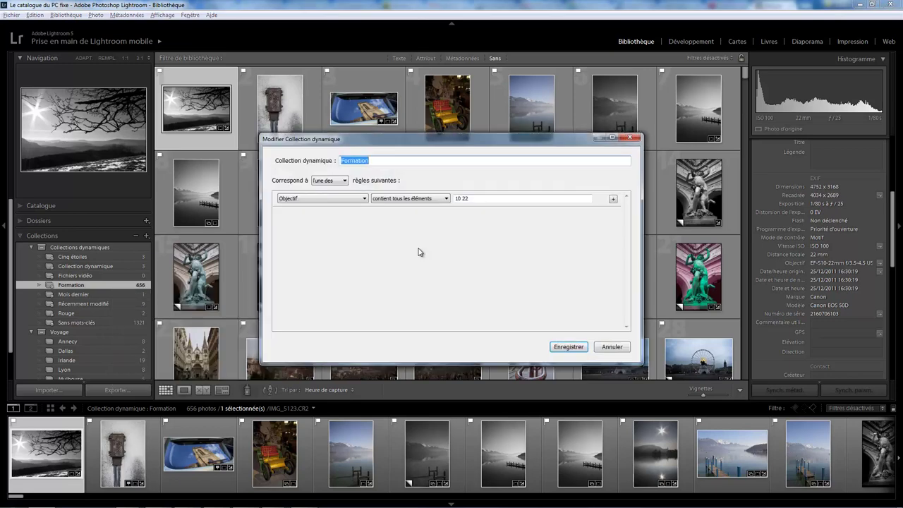
click(366, 199)
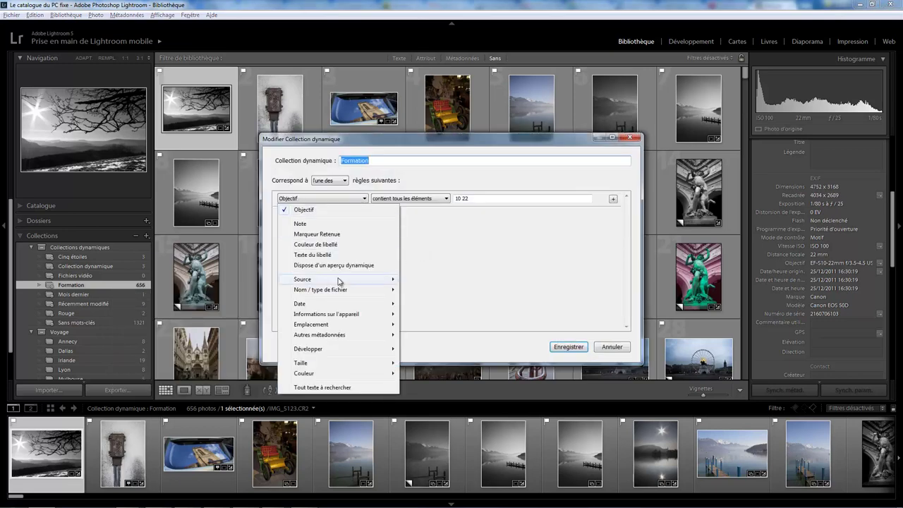
click(428, 348)
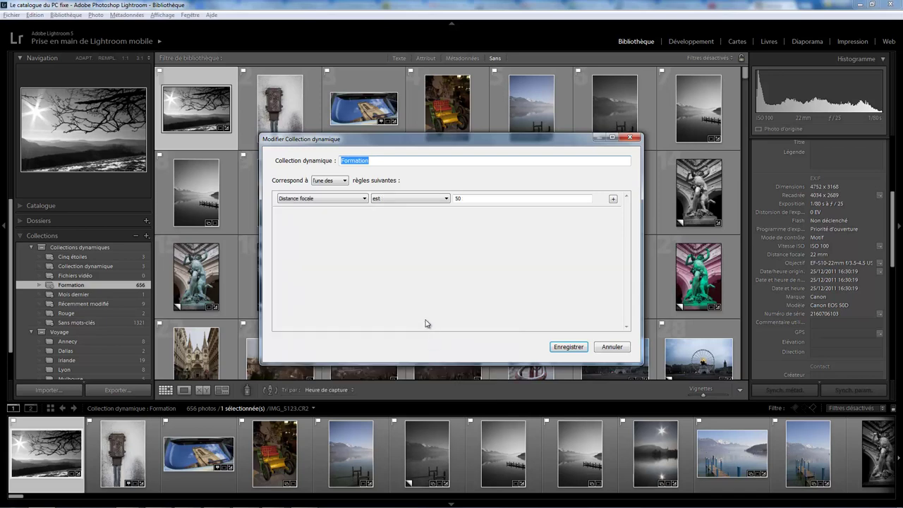
click(446, 200)
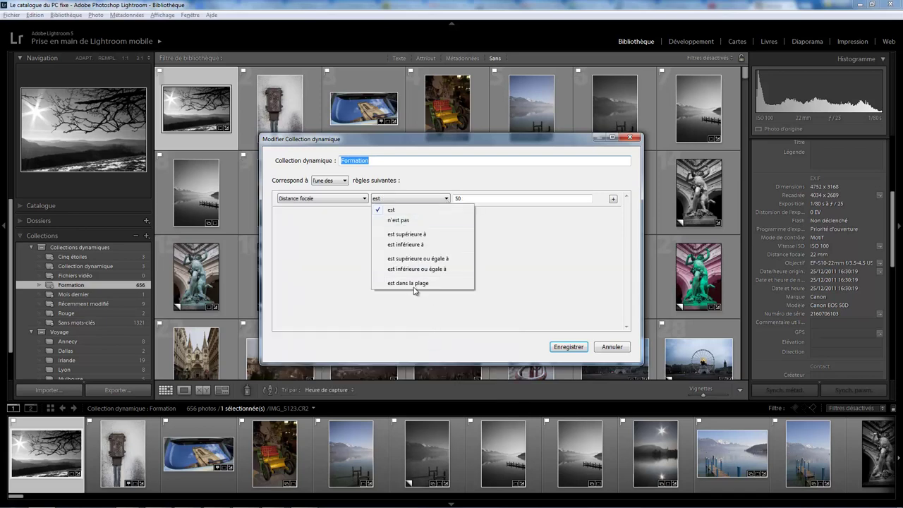
click(415, 283)
double_click(471, 199)
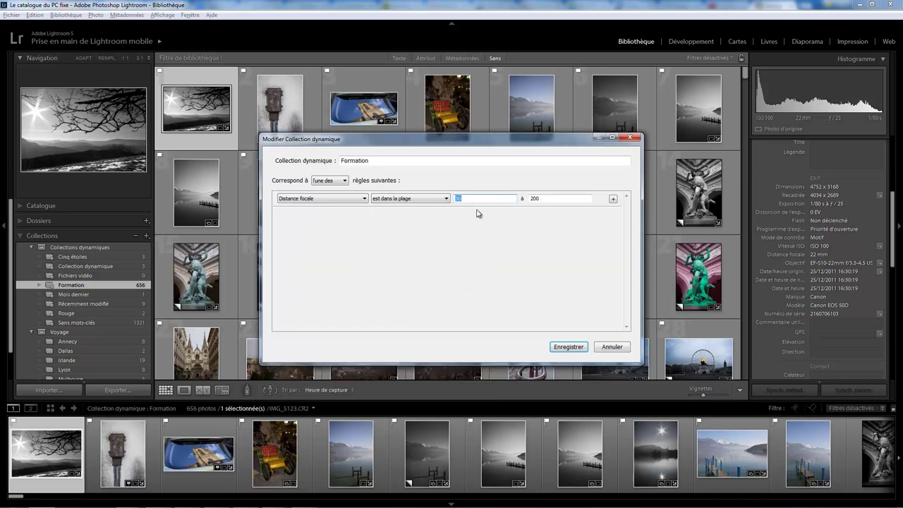
text(20)
key(Tab)
text(35)
click(568, 346)
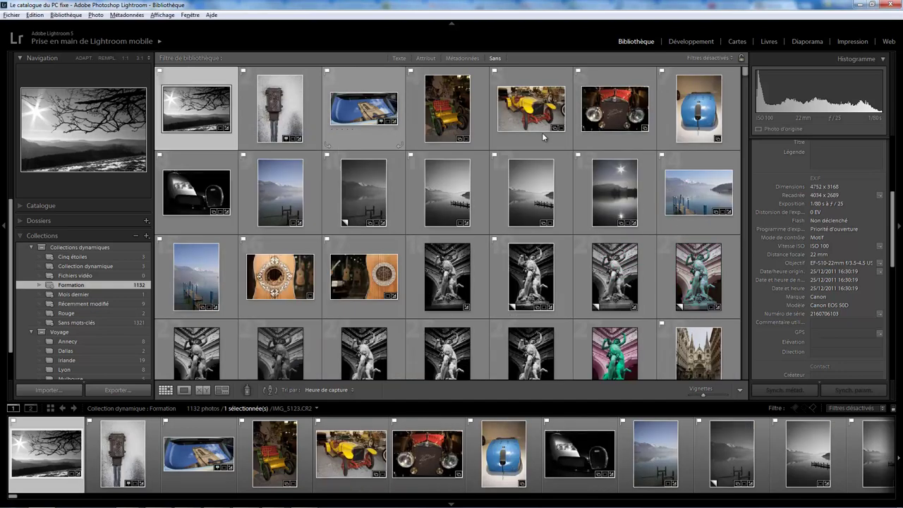
Inspect the focal length details of the blue, black car and statue photos.
click(671, 119)
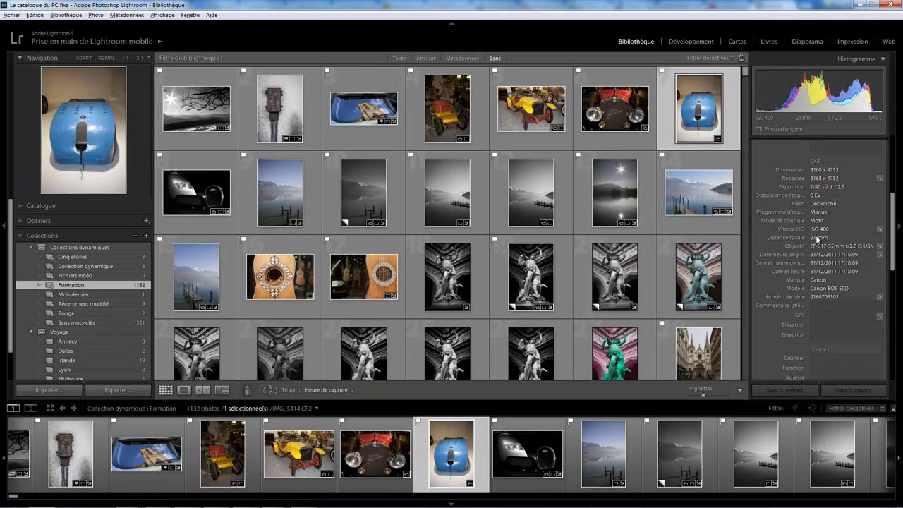
click(220, 227)
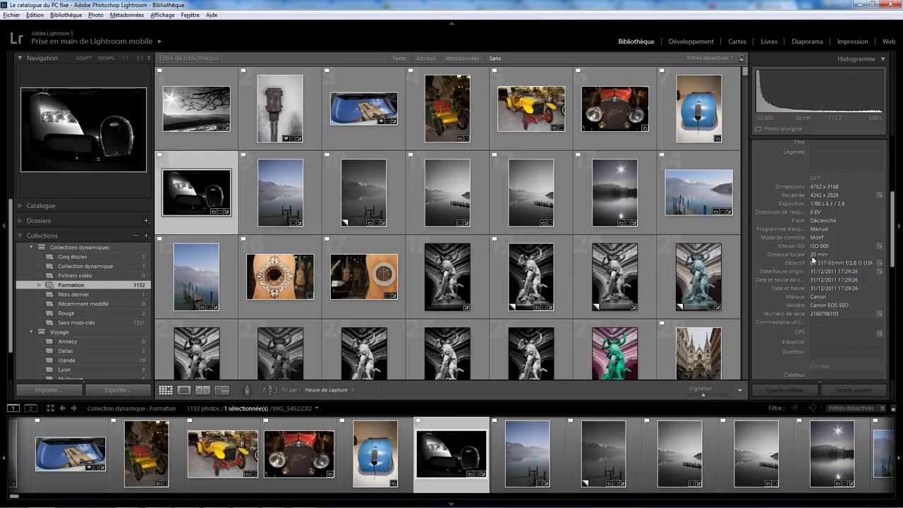
click(481, 292)
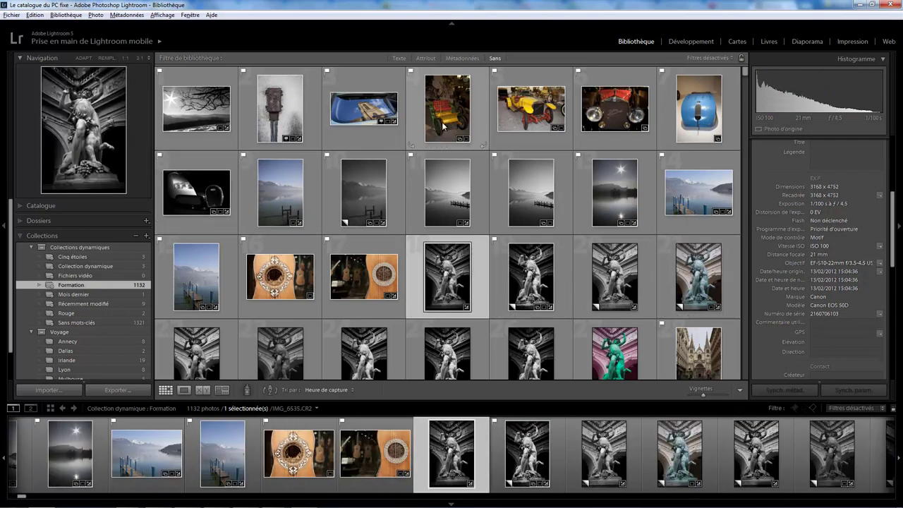
click(514, 141)
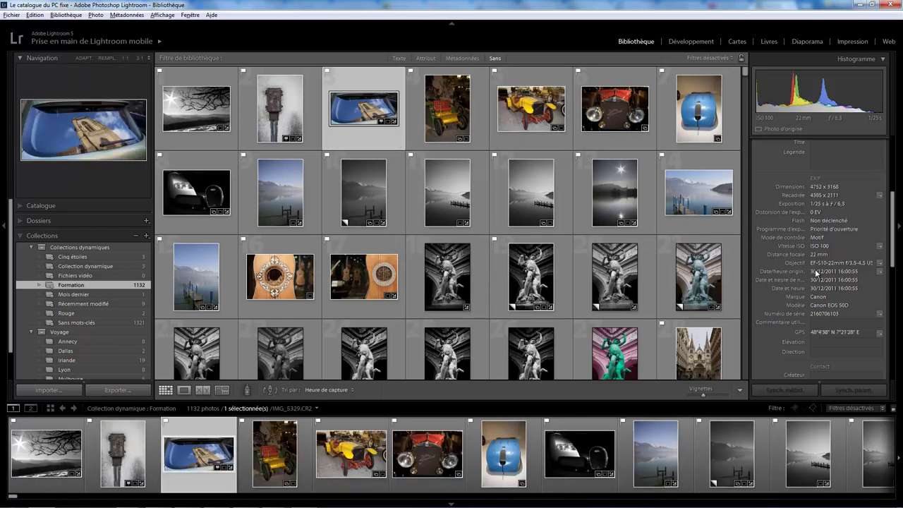
mouse_move(530, 192)
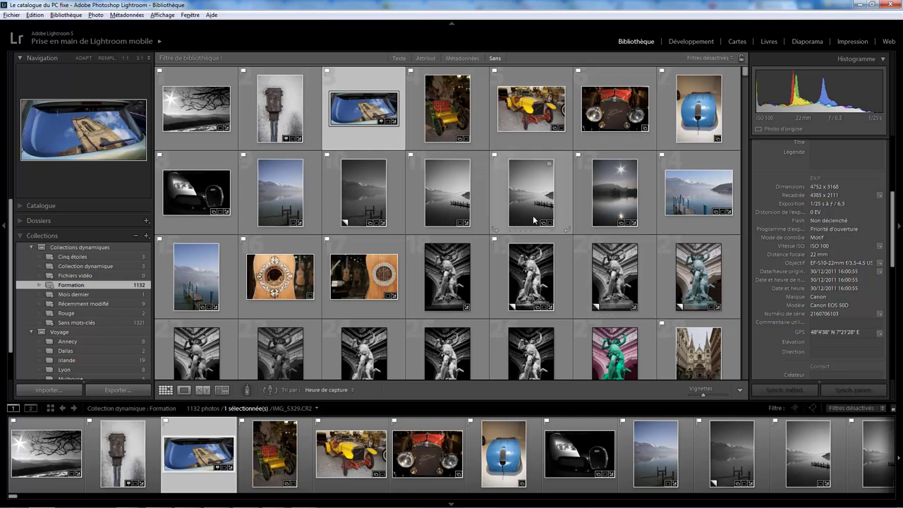
Set the Formation rule to shutter speed greater than 2s, then view the pier photo large.
right_click(111, 286)
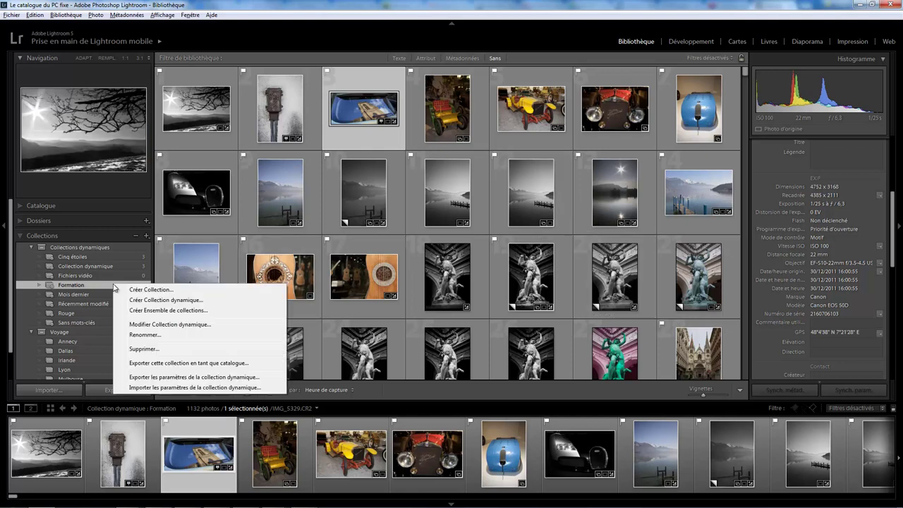
click(171, 326)
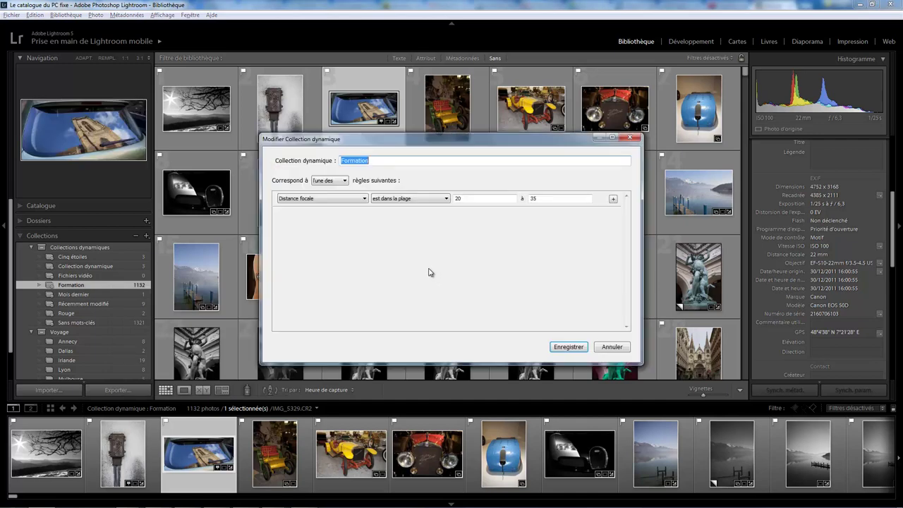
click(364, 199)
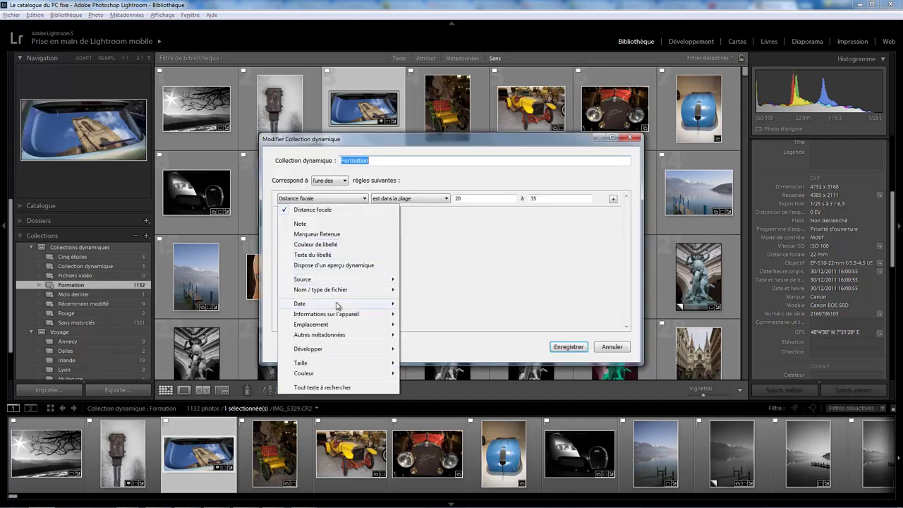
mouse_move(327, 314)
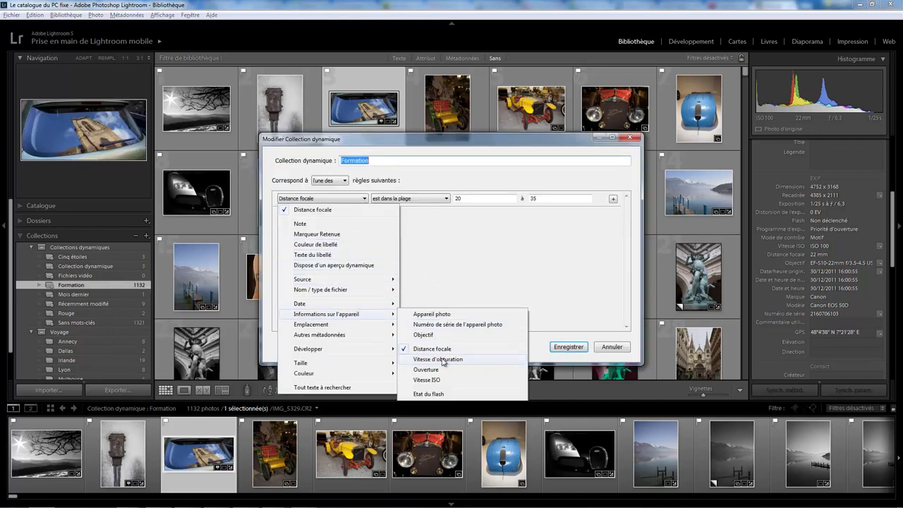
click(444, 359)
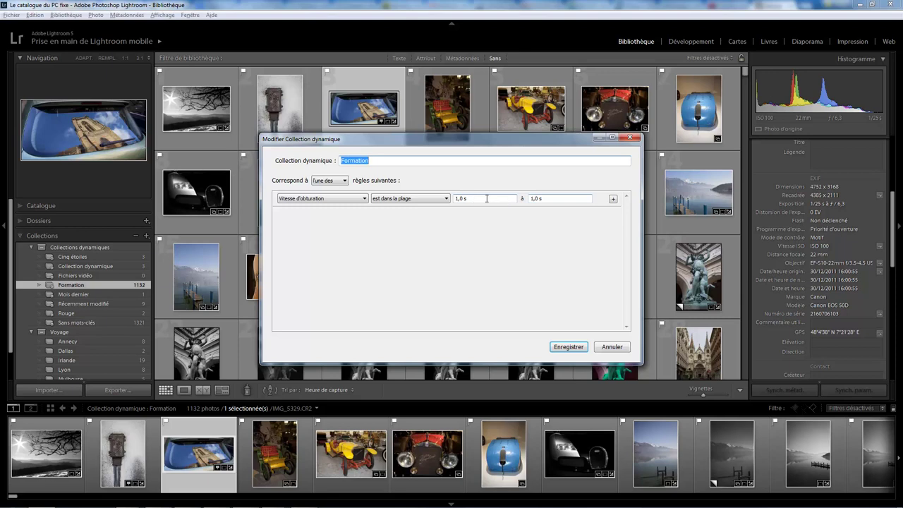
click(485, 199)
click(435, 198)
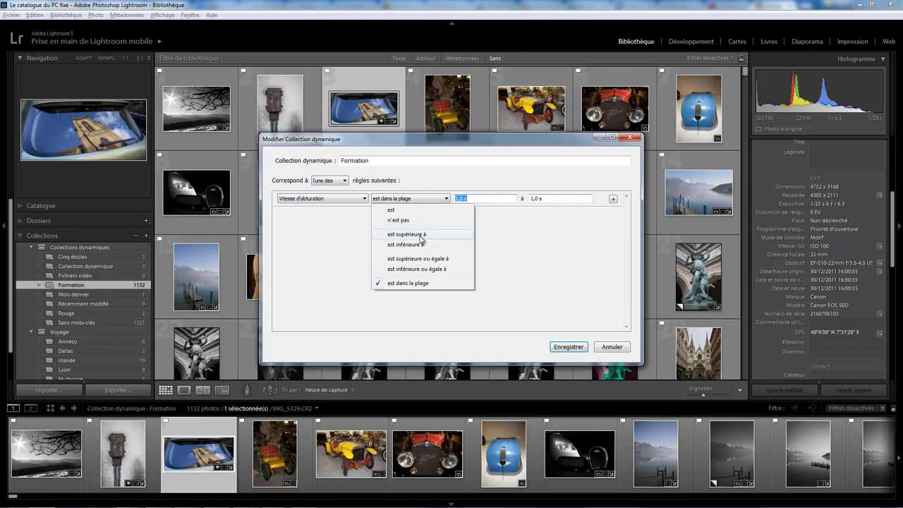
click(452, 234)
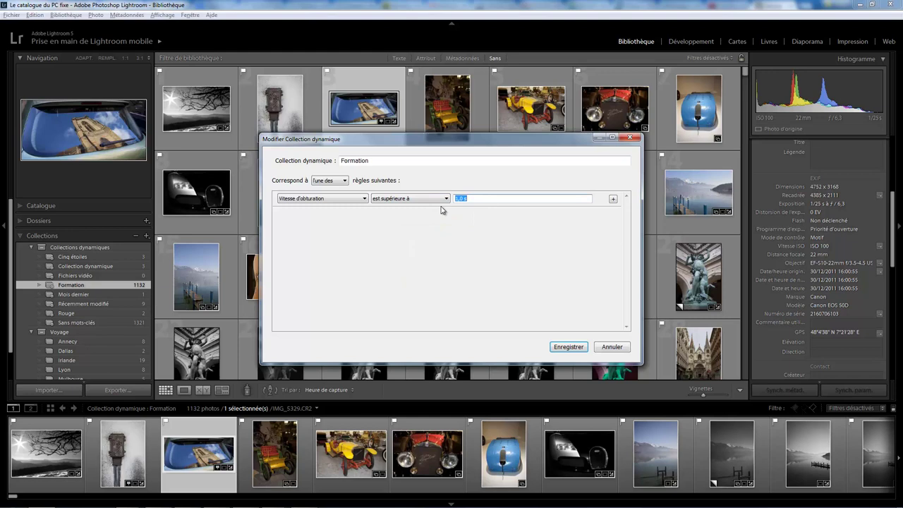
text(2s)
click(569, 347)
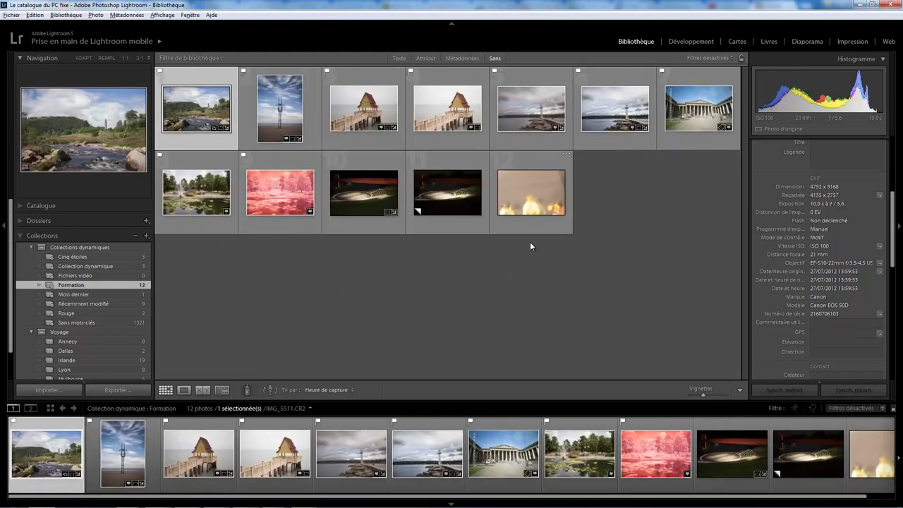
click(378, 138)
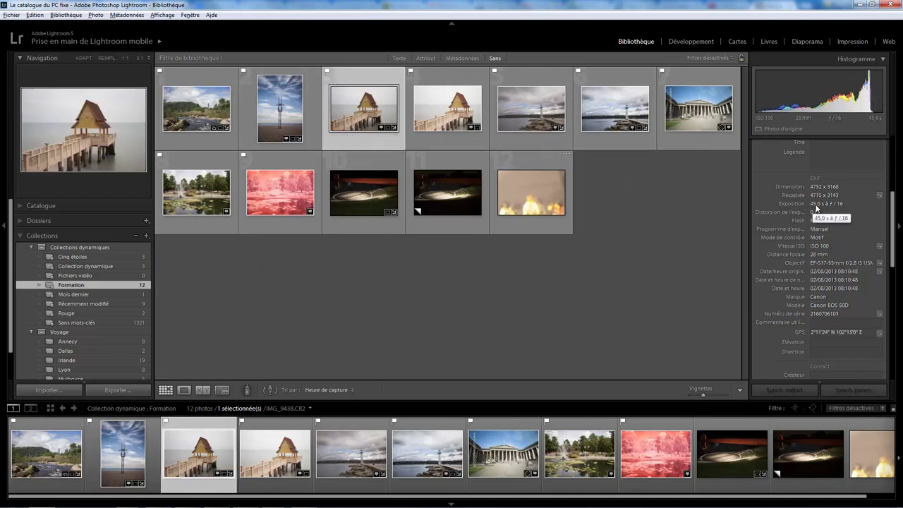
double_click(363, 145)
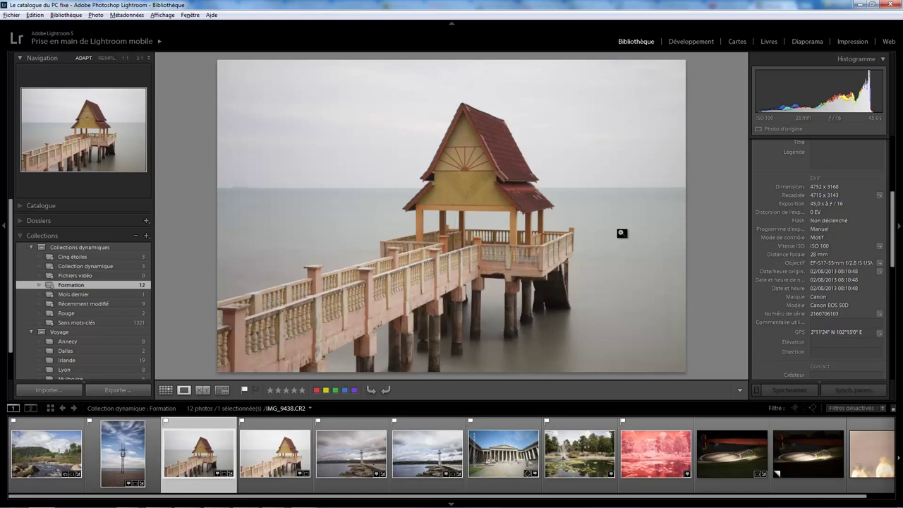
Set the Formation rule to aperture less than a value and save it.
right_click(126, 287)
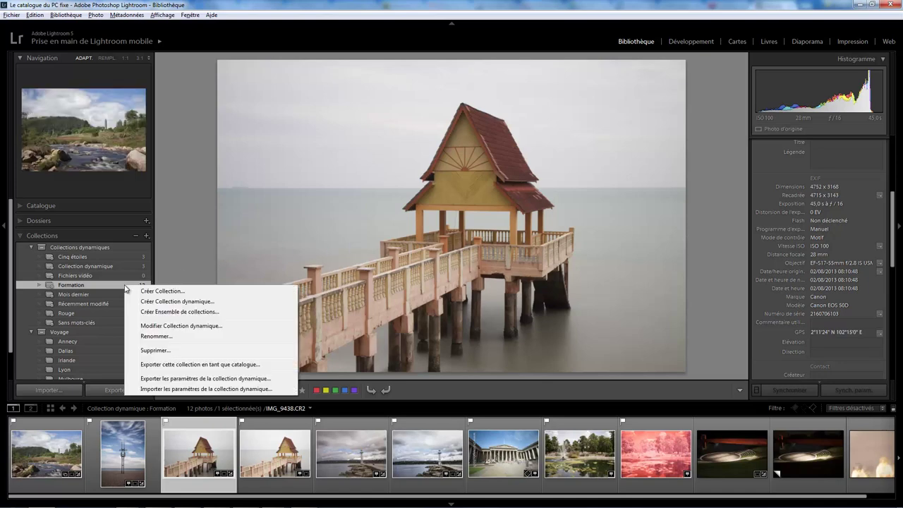
click(177, 326)
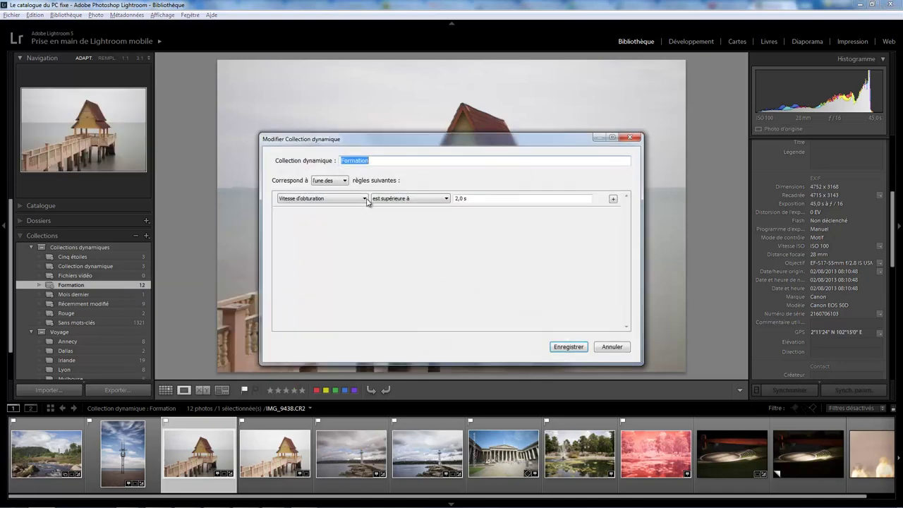
click(366, 201)
mouse_move(327, 314)
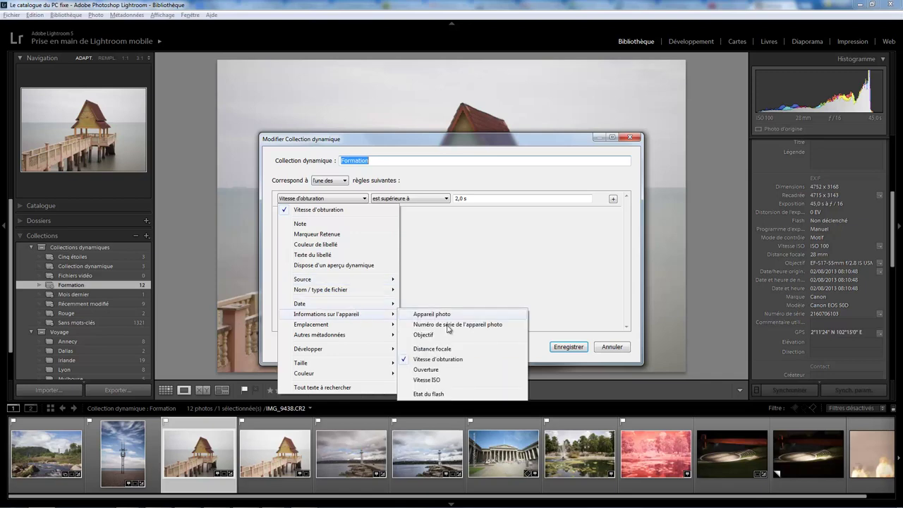
click(441, 370)
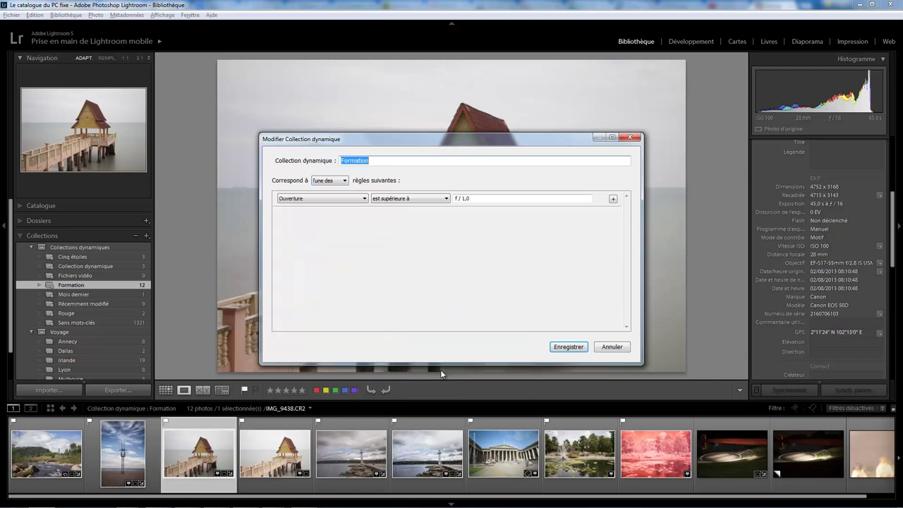
click(444, 200)
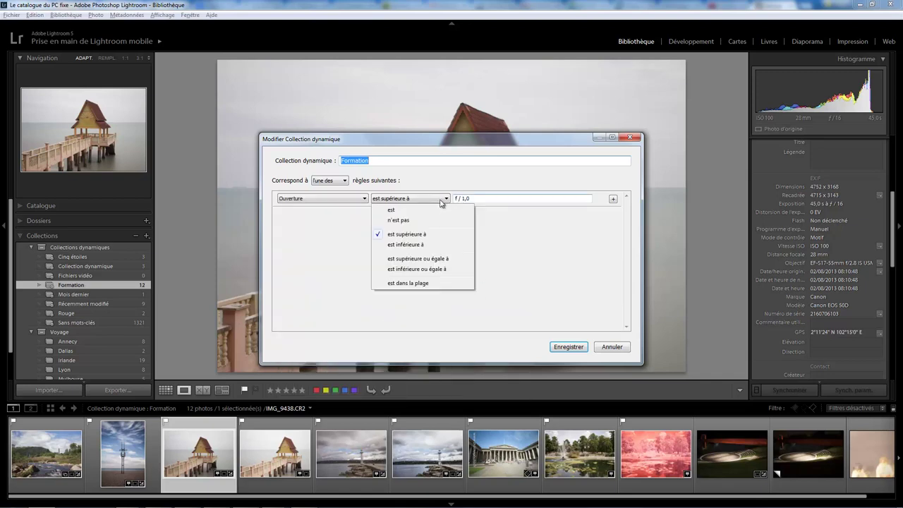
click(419, 245)
click(484, 199)
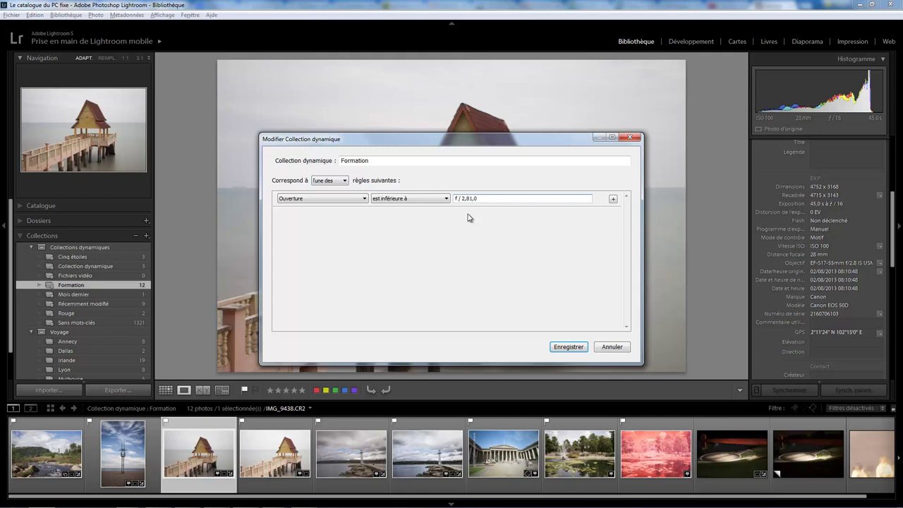
click(569, 347)
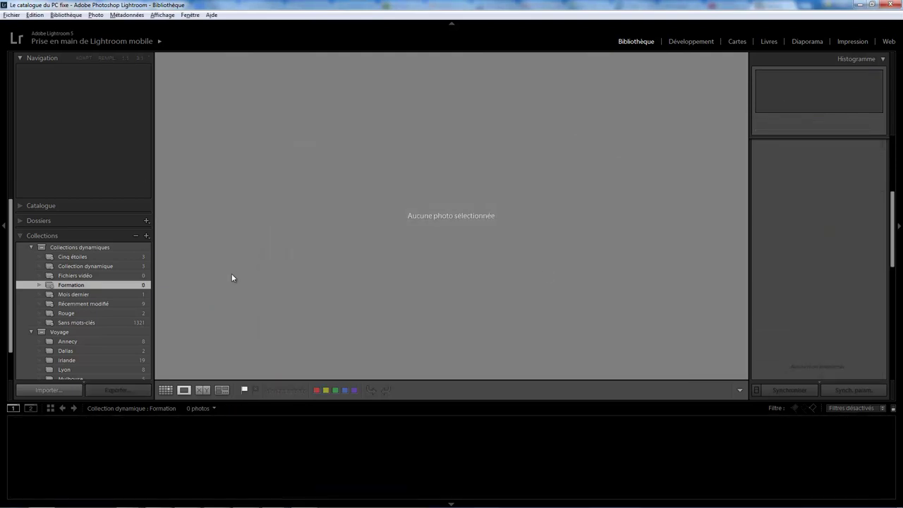
Change the aperture rule to equals f/2.8, then select the chrome sphere photo in the grid.
right_click(119, 285)
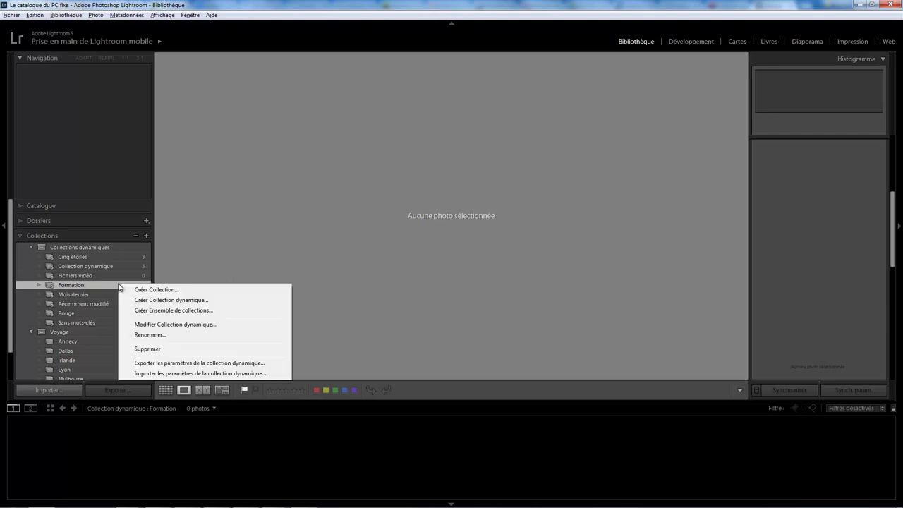
click(167, 325)
click(441, 200)
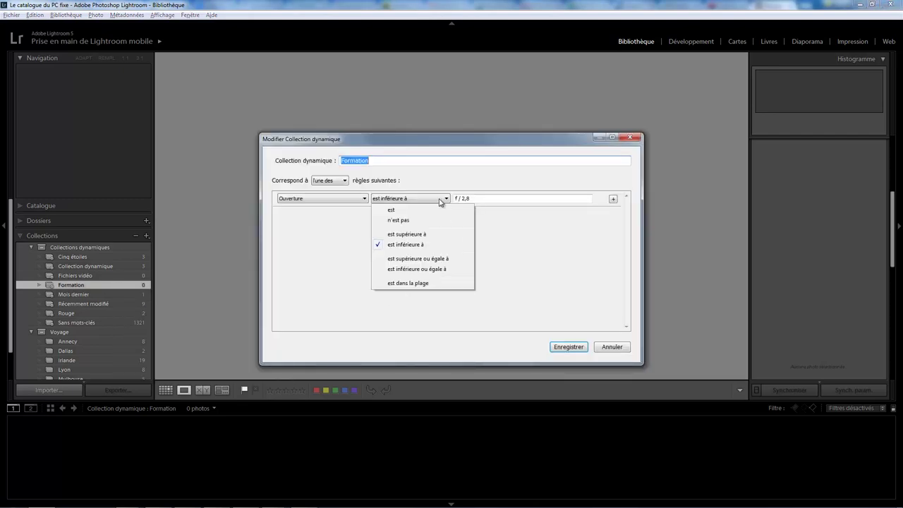
click(443, 210)
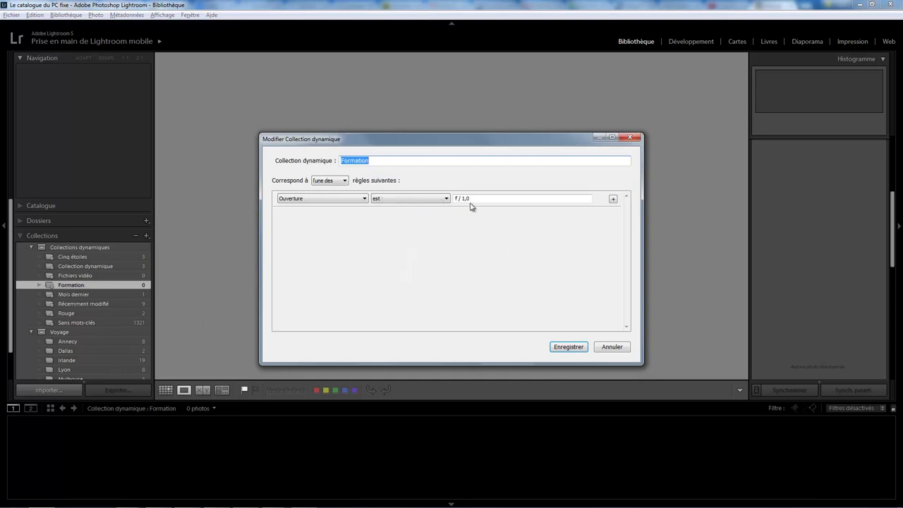
click(465, 198)
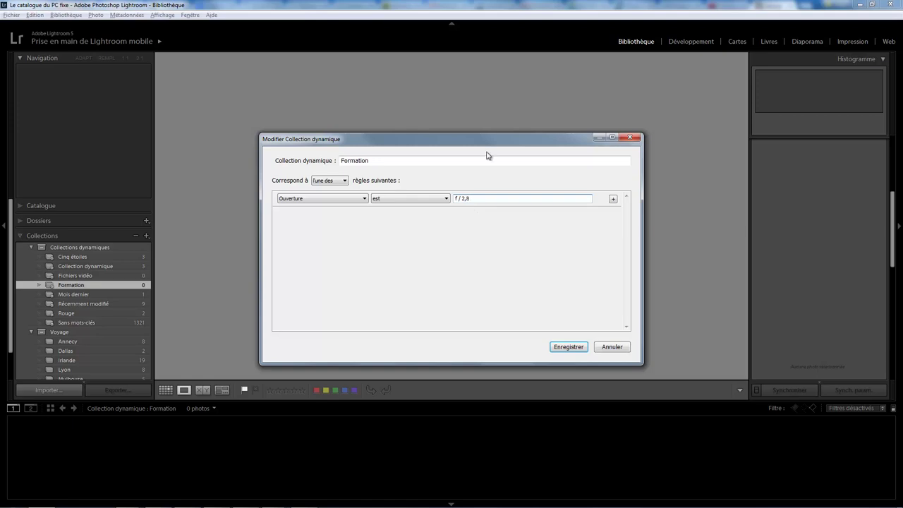
click(566, 347)
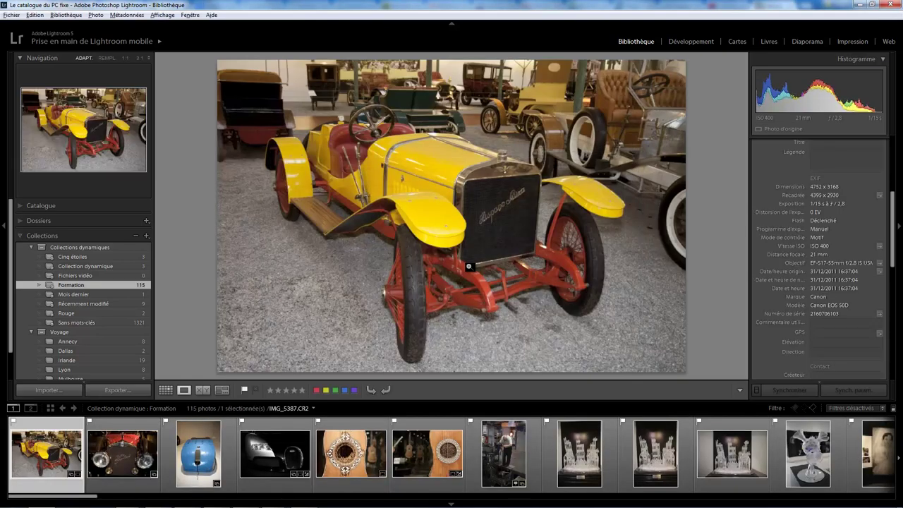
click(168, 390)
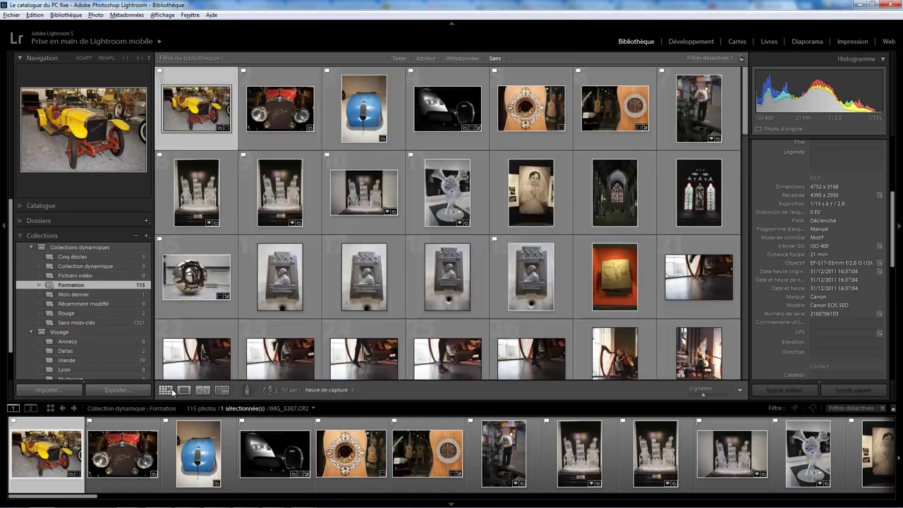
mouse_move(364, 192)
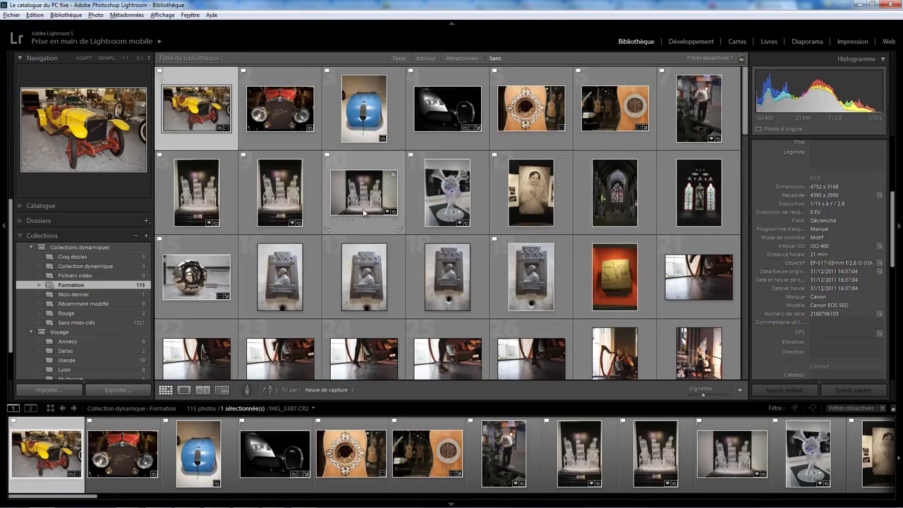
click(206, 311)
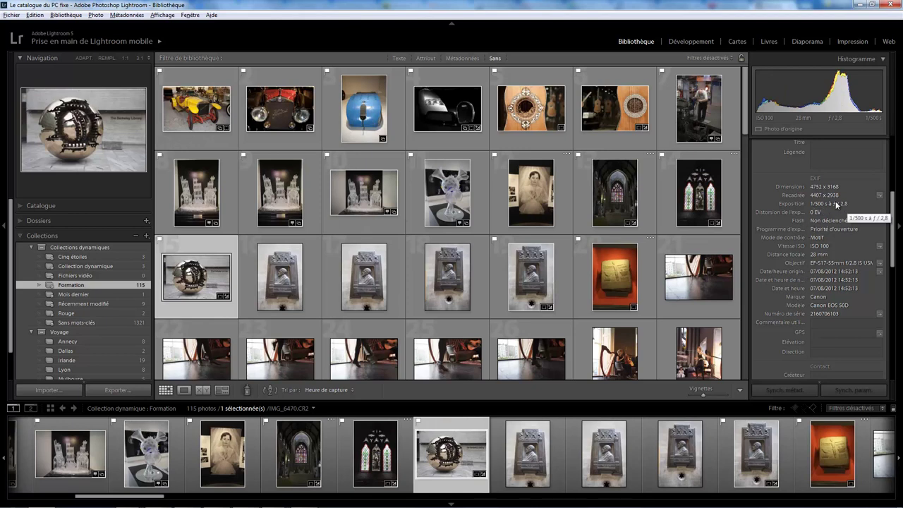
Set the Formation rule to ISO speed greater than 800, then open a resulting photo enlarged.
right_click(117, 286)
click(183, 324)
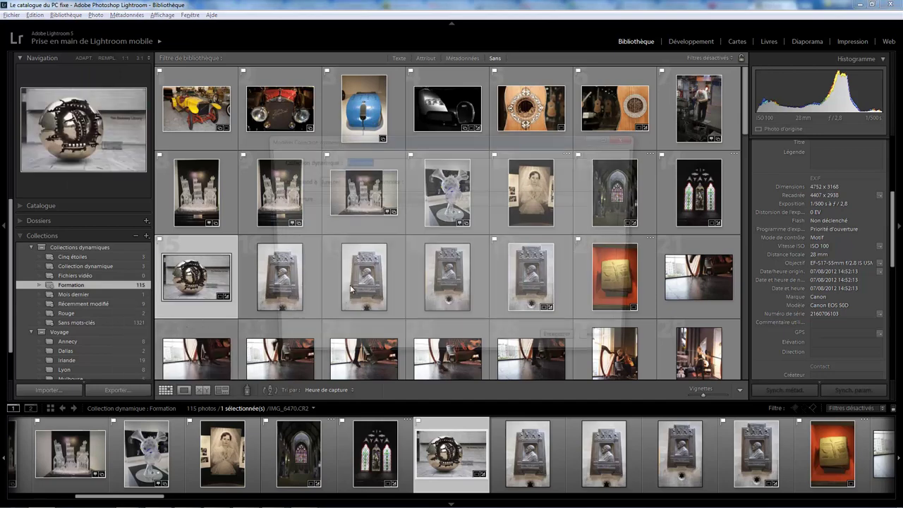
click(365, 199)
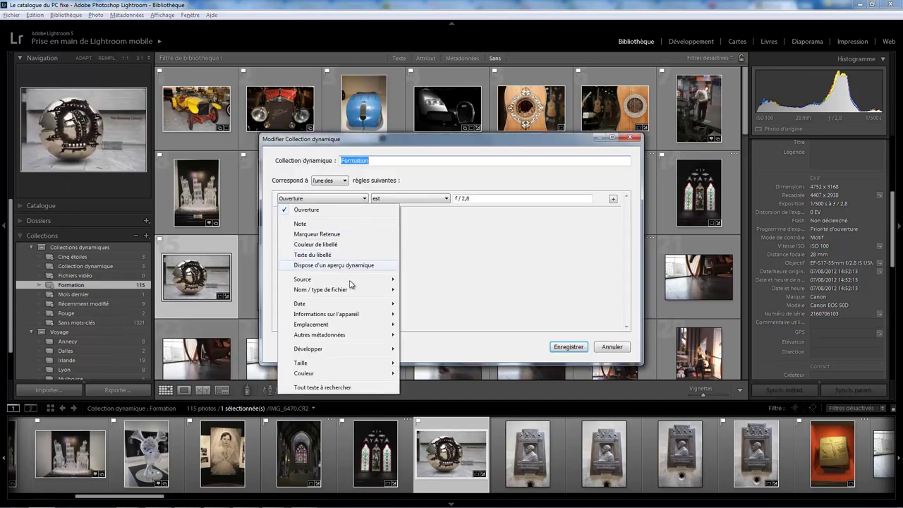
mouse_move(327, 314)
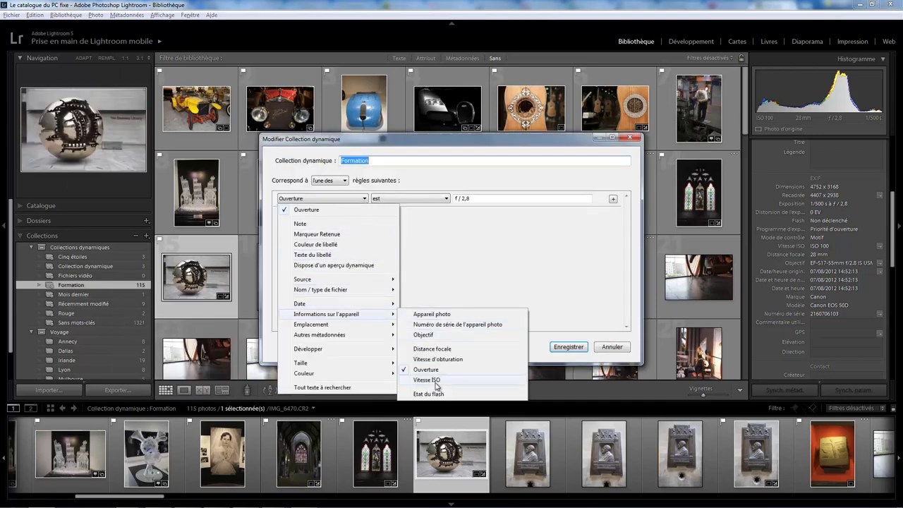
click(427, 380)
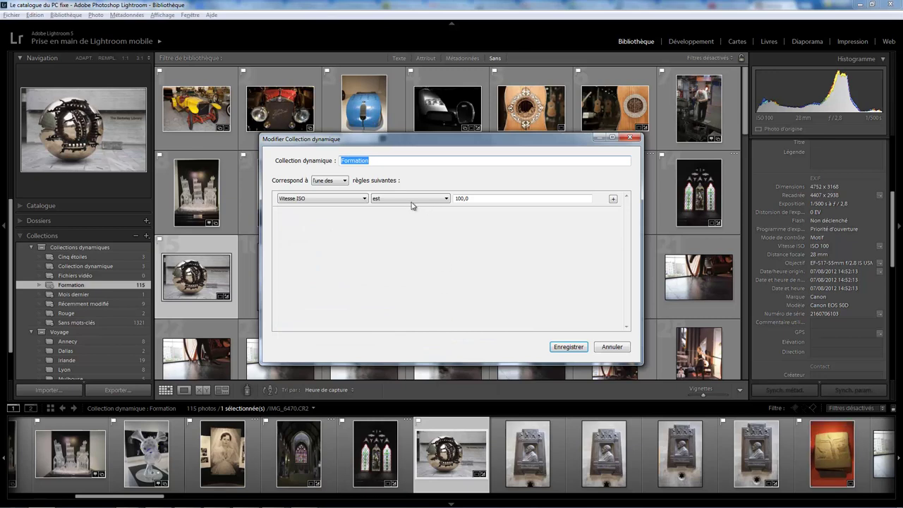
click(446, 200)
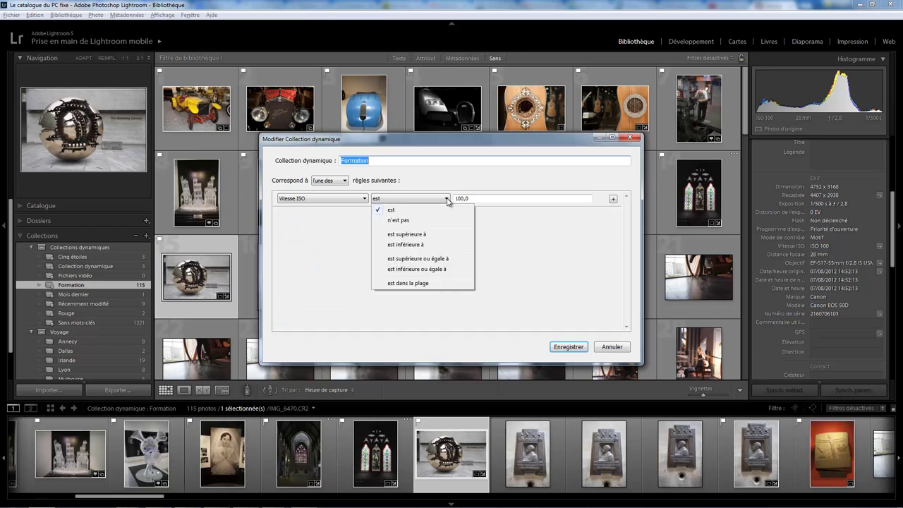
click(411, 234)
double_click(475, 200)
text(800)
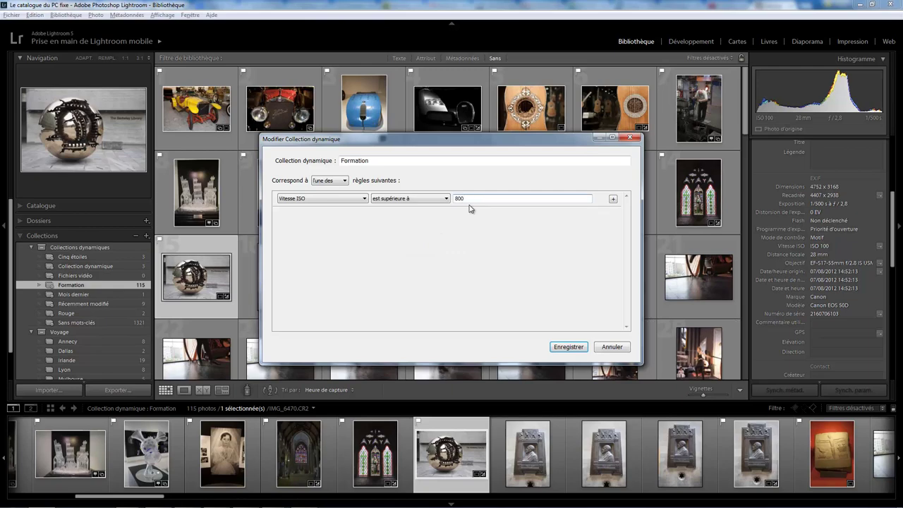
click(561, 346)
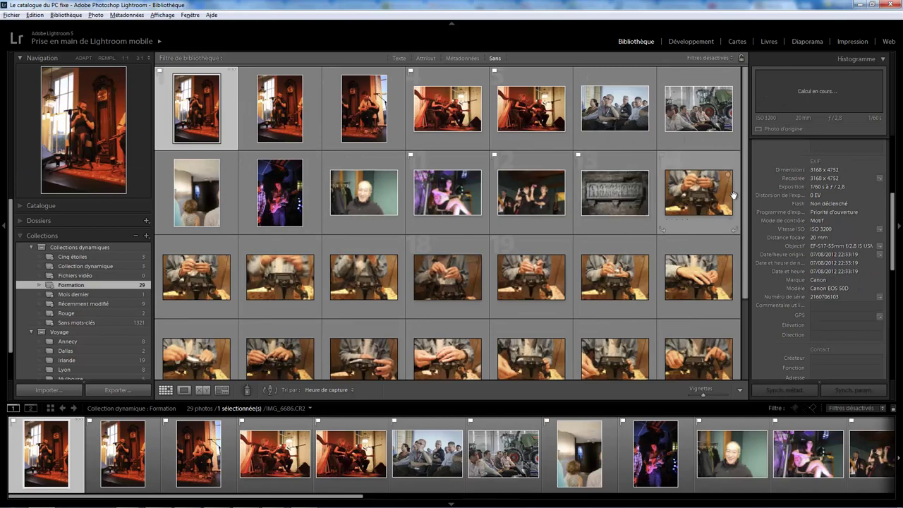
click(687, 225)
double_click(687, 224)
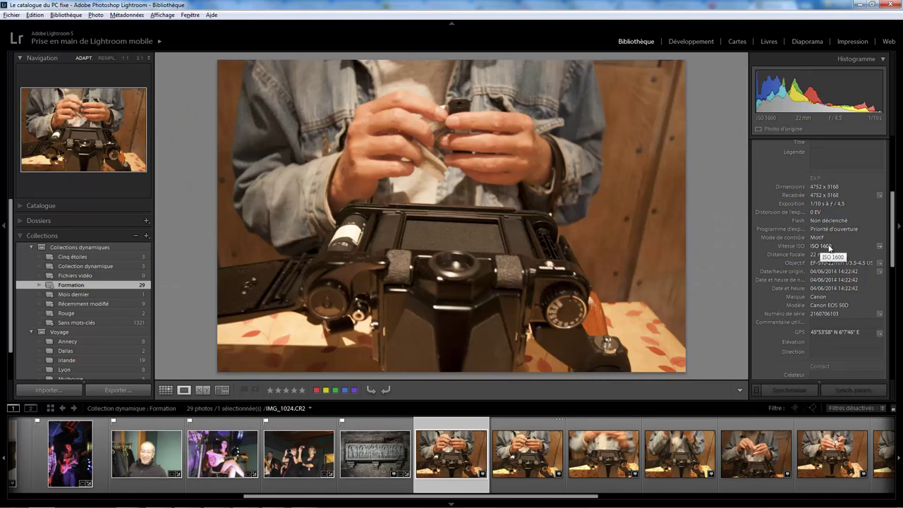
Set the Formation rule to flash state is fired, then show the yellow car photo.
right_click(120, 285)
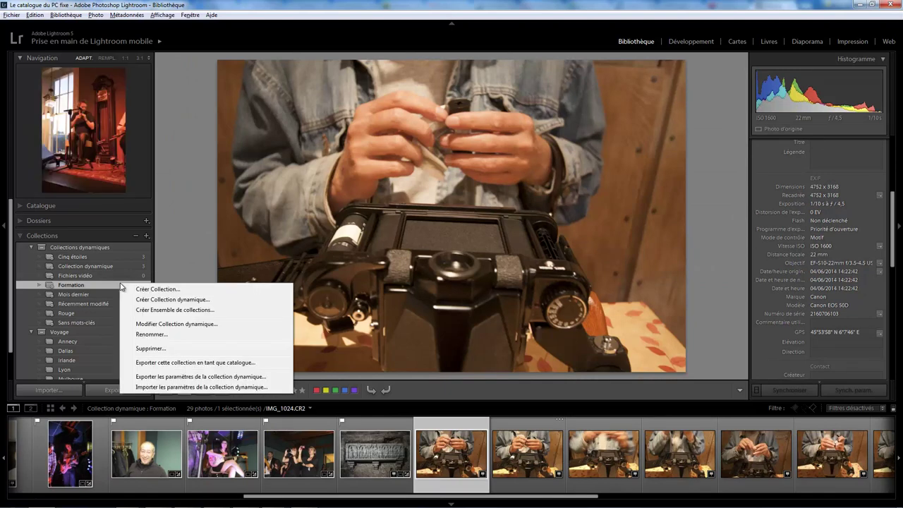
click(178, 323)
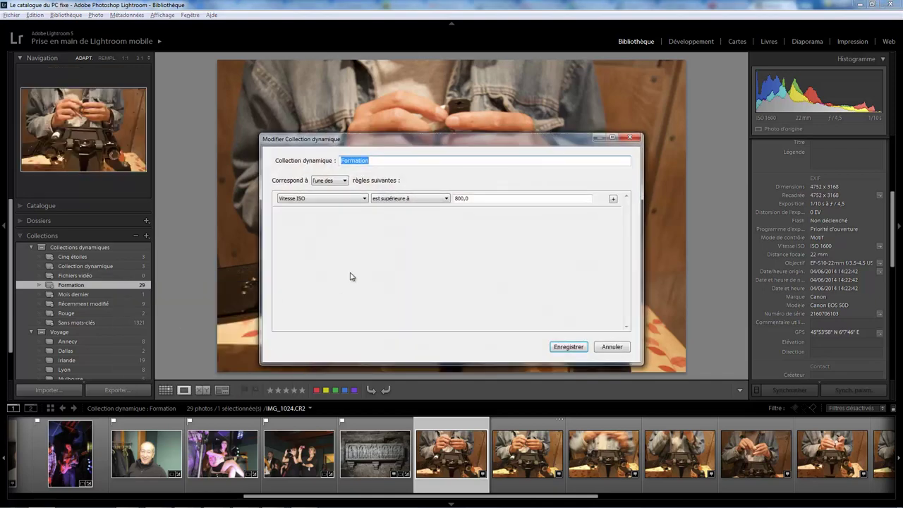
click(357, 199)
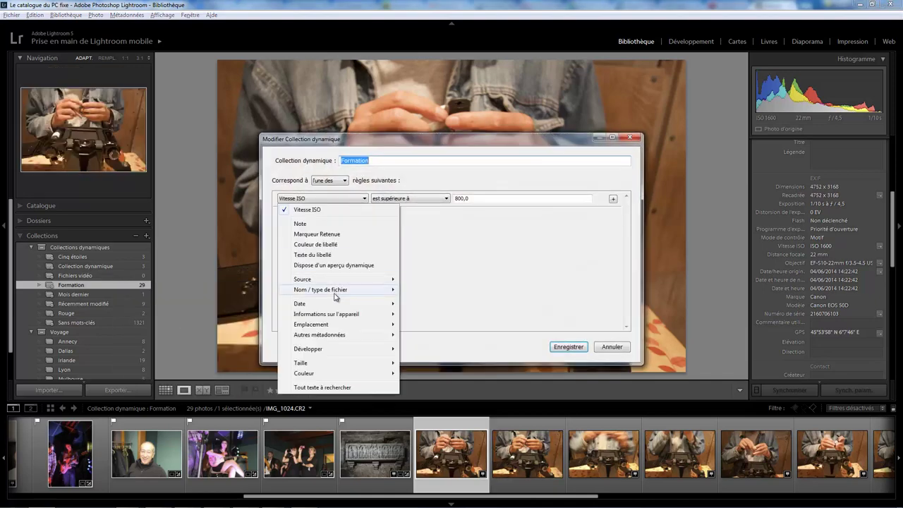
mouse_move(326, 314)
click(437, 394)
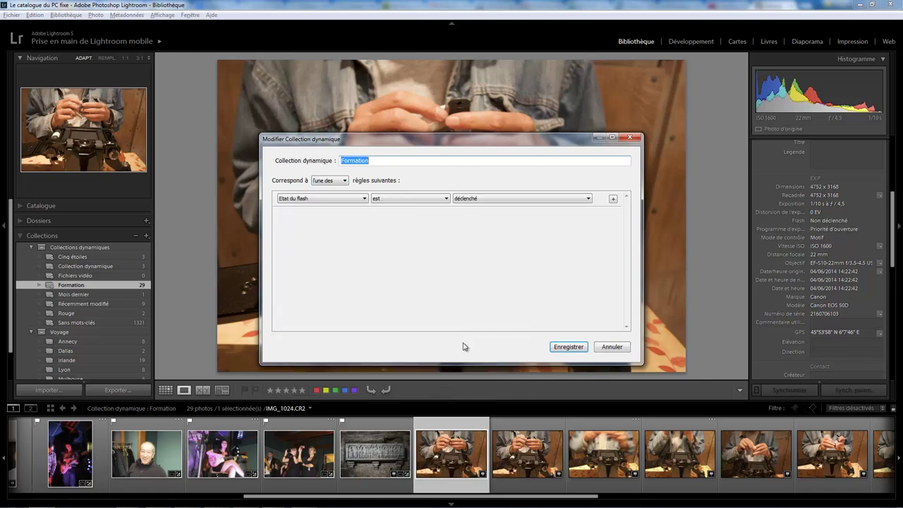
click(515, 200)
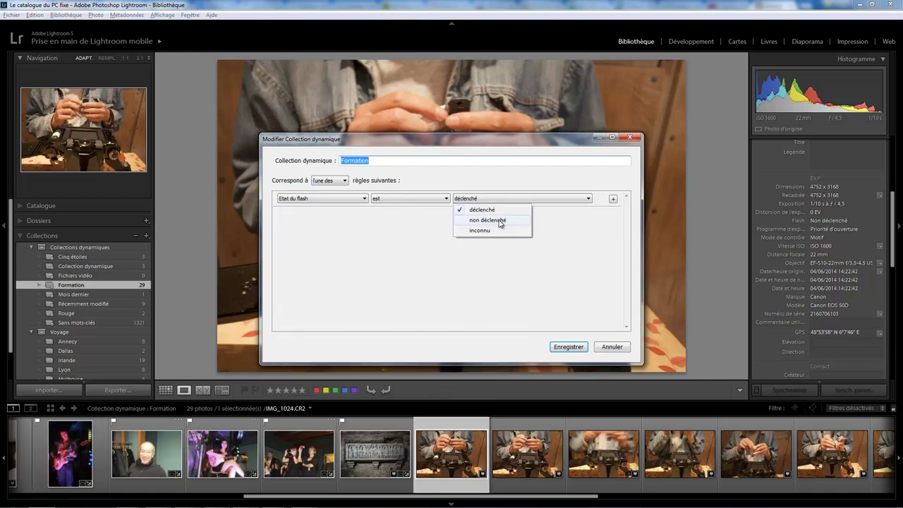
click(445, 199)
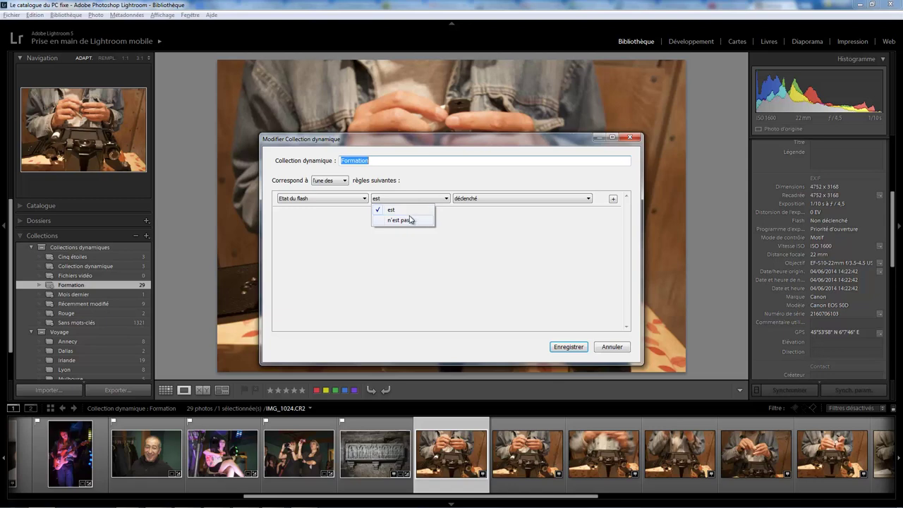
click(468, 206)
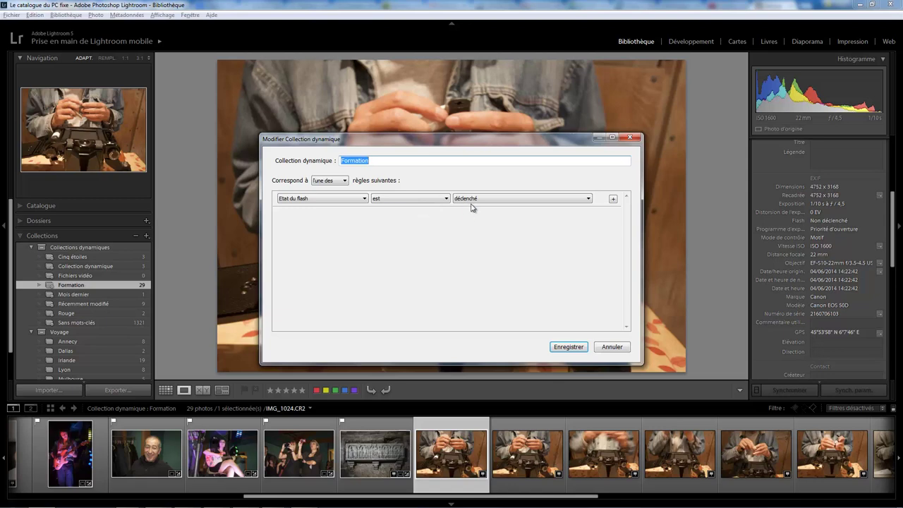
click(568, 346)
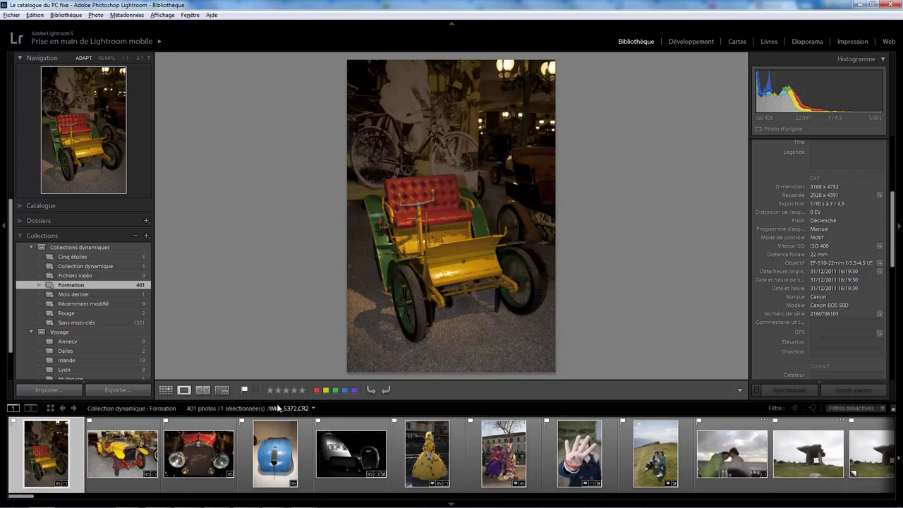
click(123, 451)
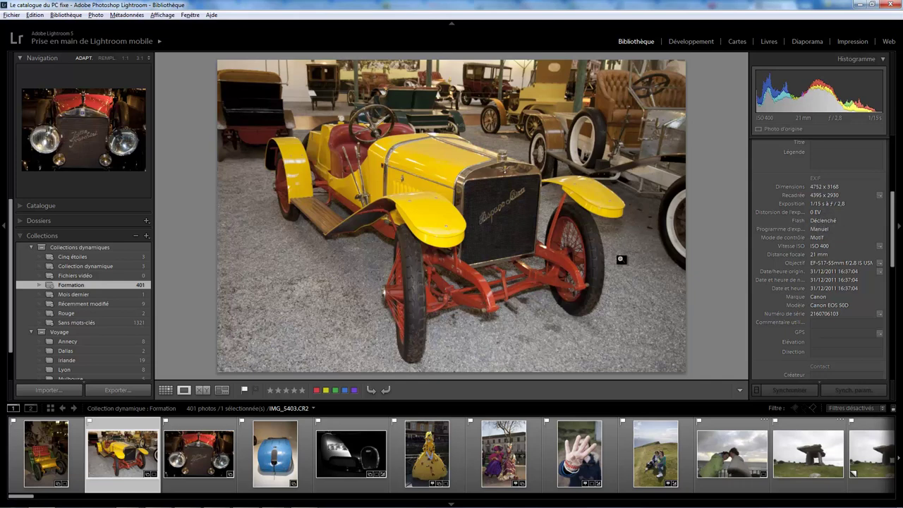
right_click(127, 285)
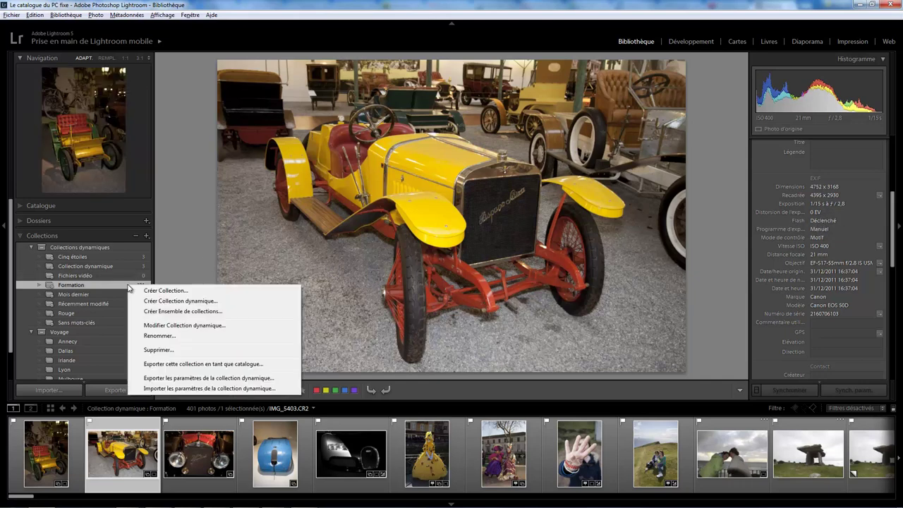
click(180, 325)
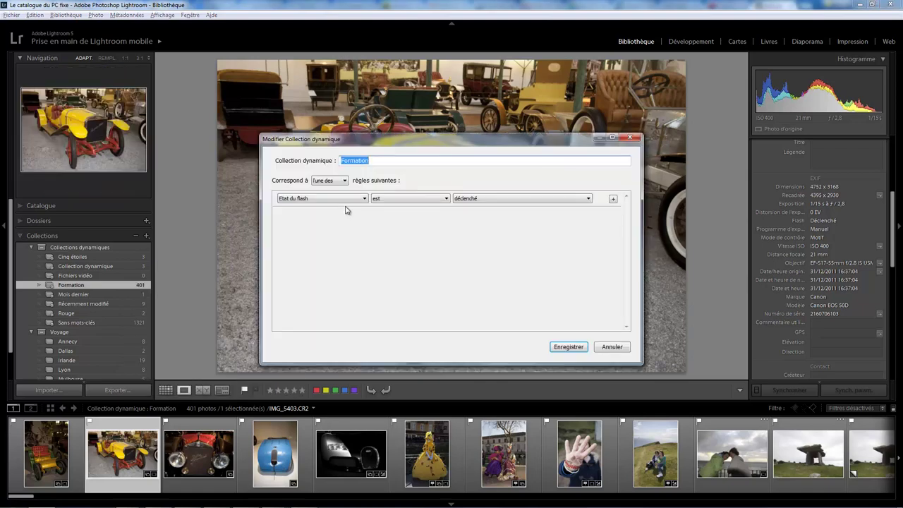
click(363, 199)
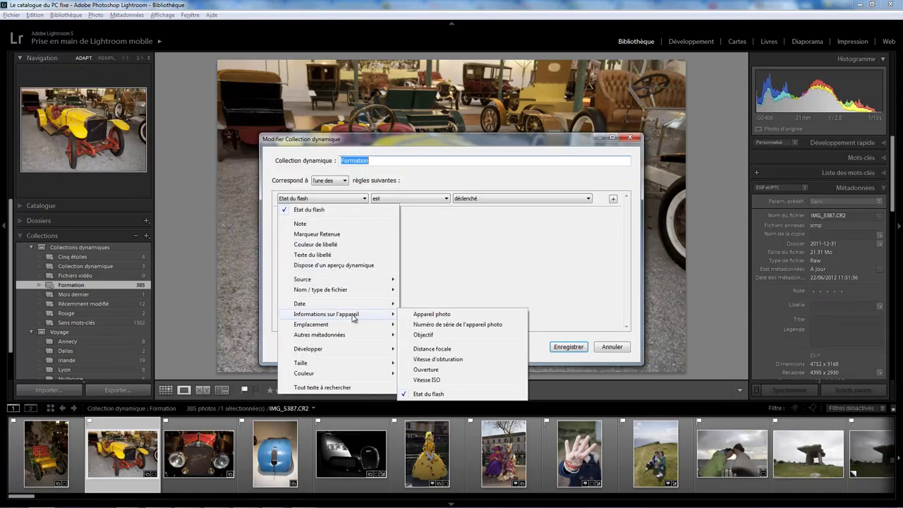
mouse_move(311, 325)
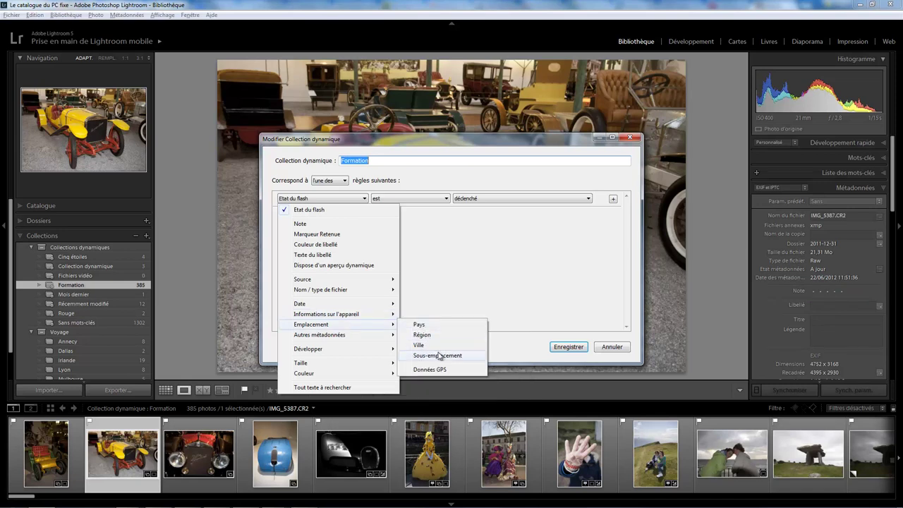
click(423, 369)
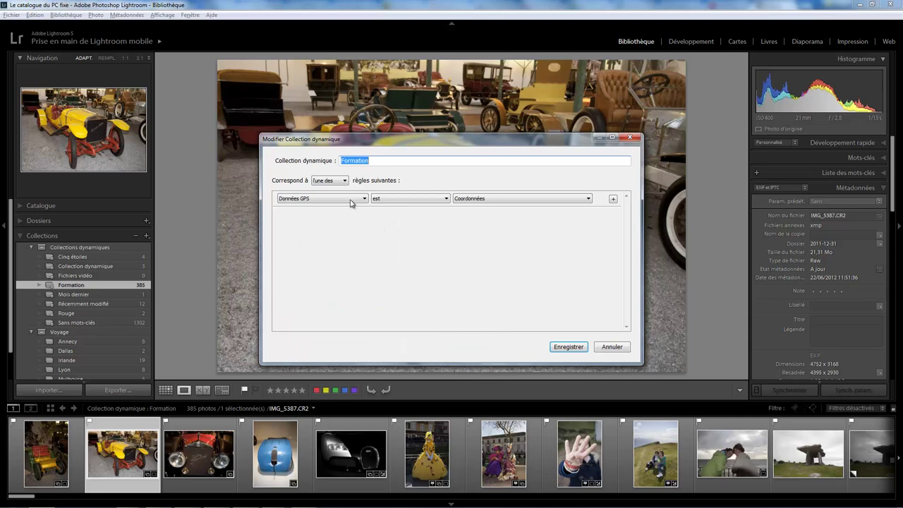
click(509, 200)
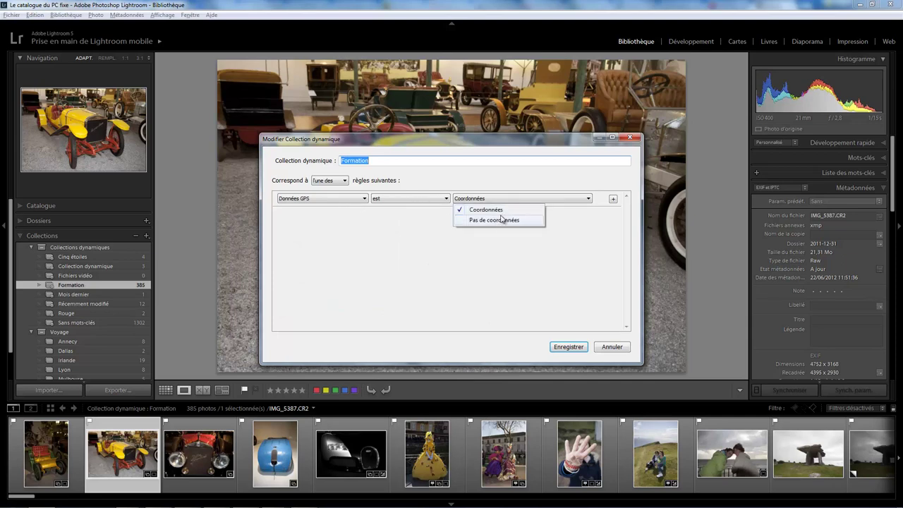
click(512, 198)
click(436, 199)
click(413, 218)
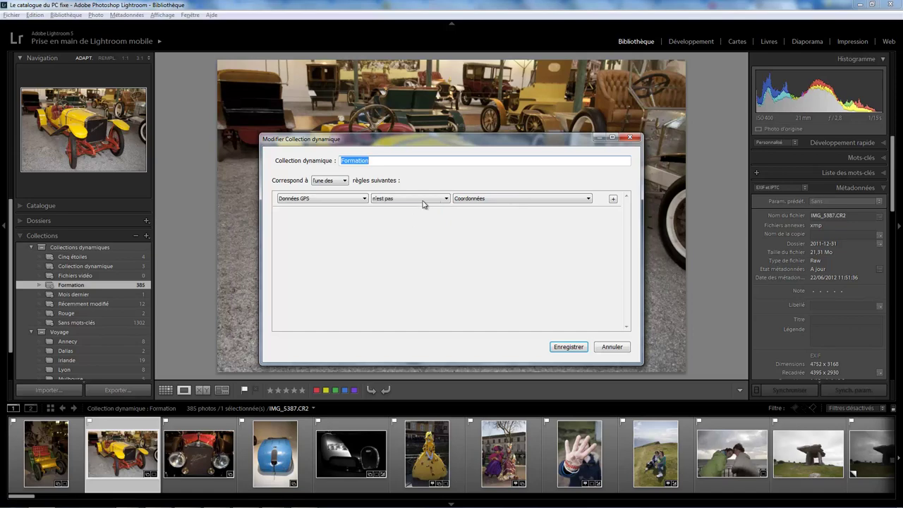
click(436, 212)
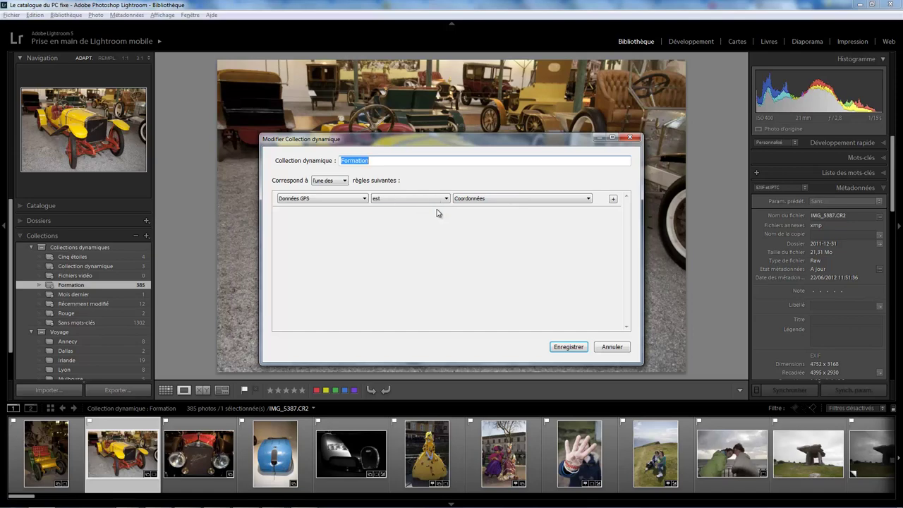
click(573, 347)
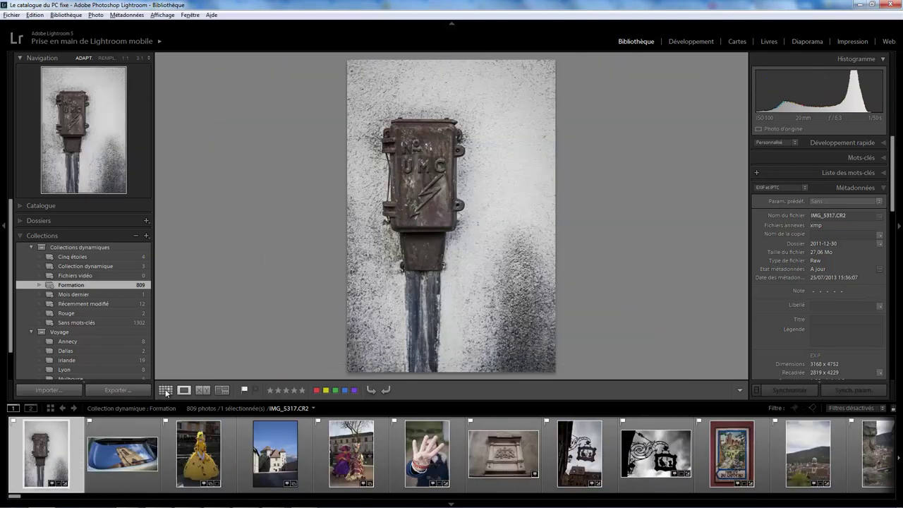
click(164, 389)
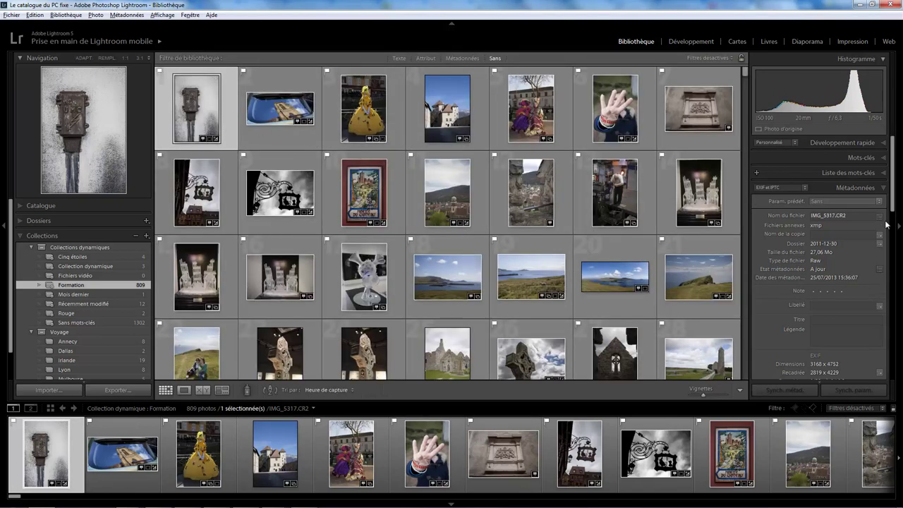
mouse_move(889, 200)
mouse_down()
mouse_move(898, 217)
mouse_move(842, 280)
mouse_up()
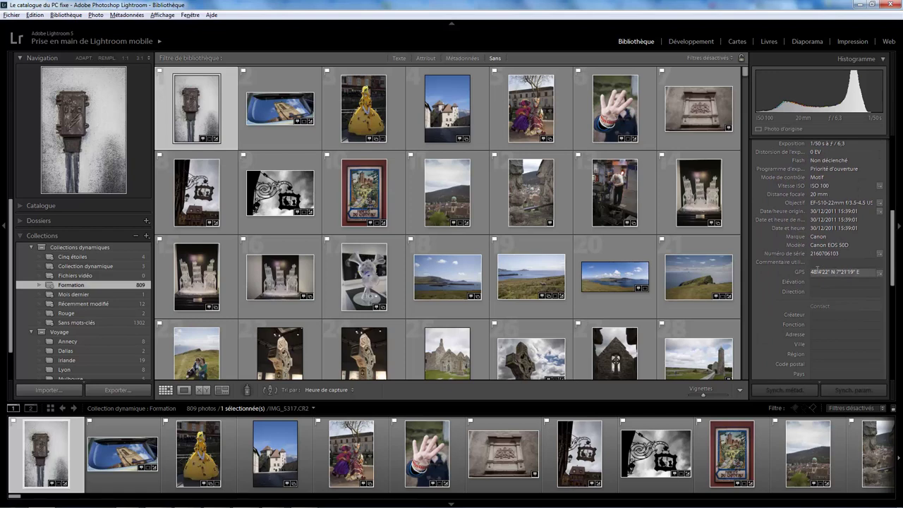
click(275, 218)
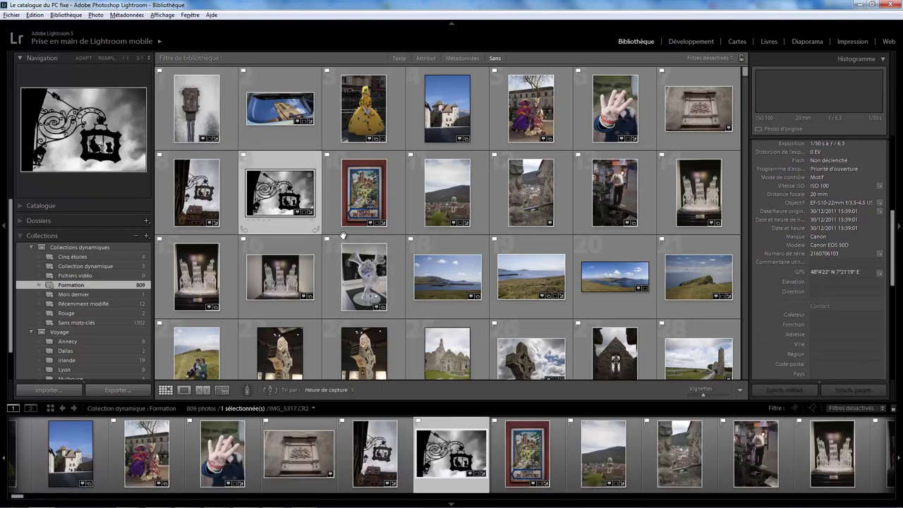
click(844, 276)
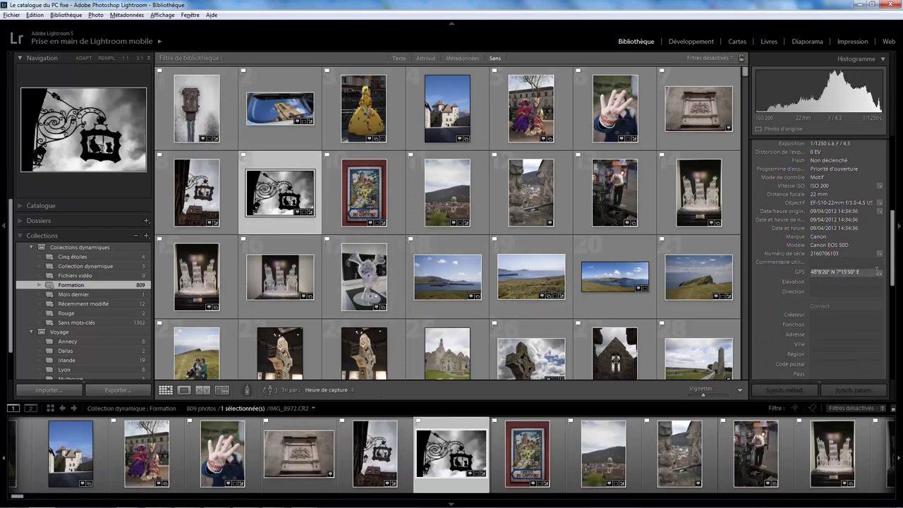
scroll(899, 317, down, 5)
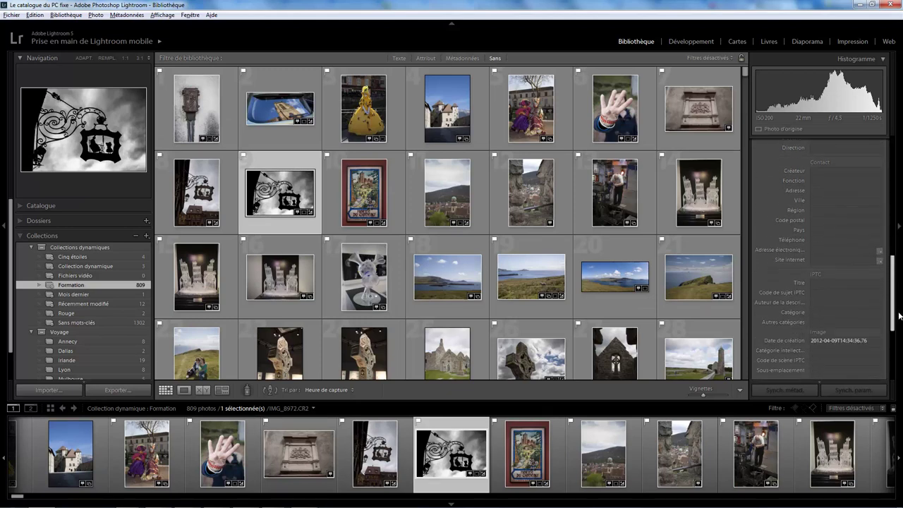
scroll(899, 316, down, 2)
scroll(899, 317, down, 1)
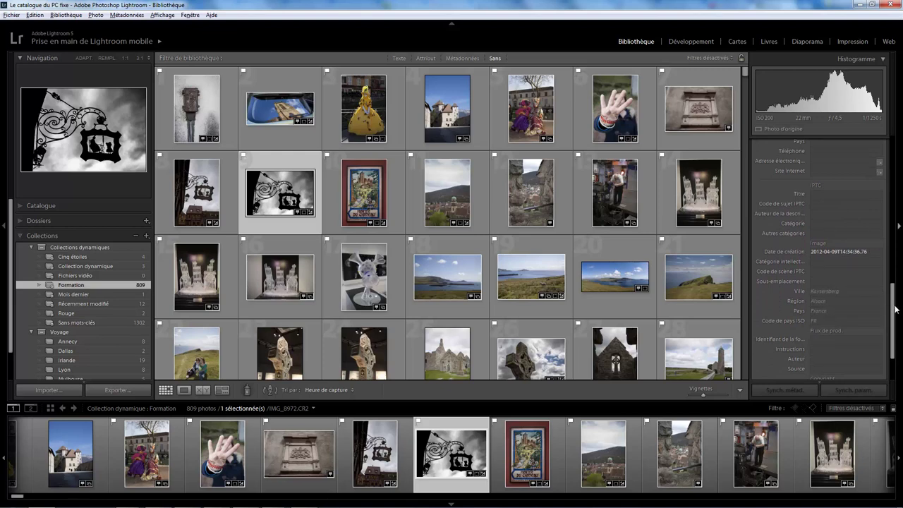
drag(894, 308, 888, 260)
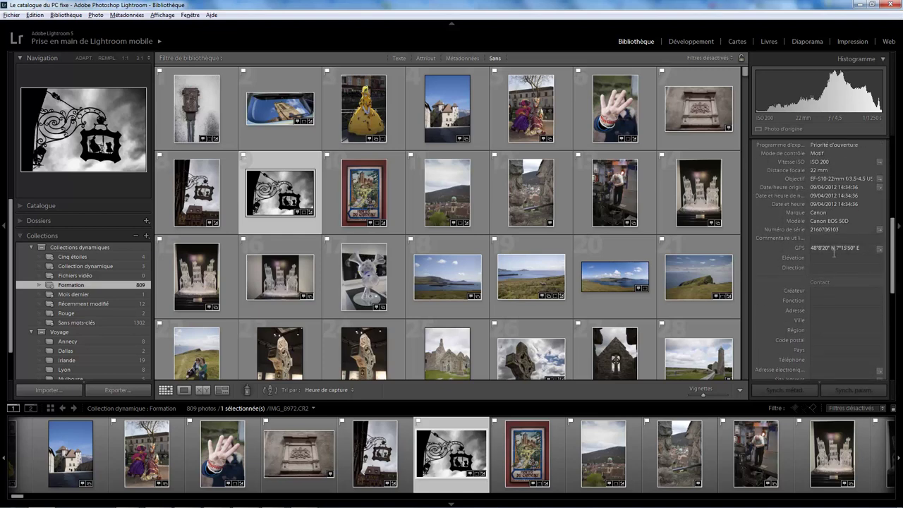
scroll(836, 295, down, 6)
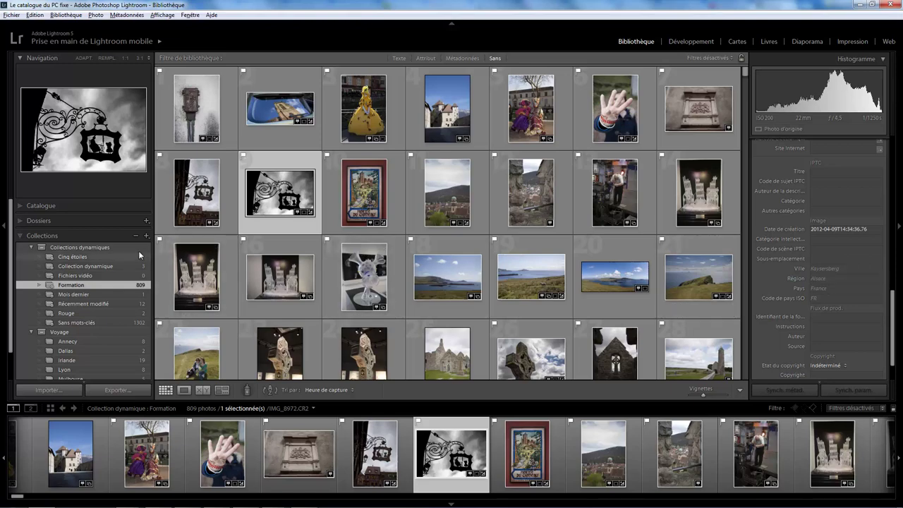
Set the Formation rule to Région is Alsace, then select the mountain village photo.
right_click(115, 286)
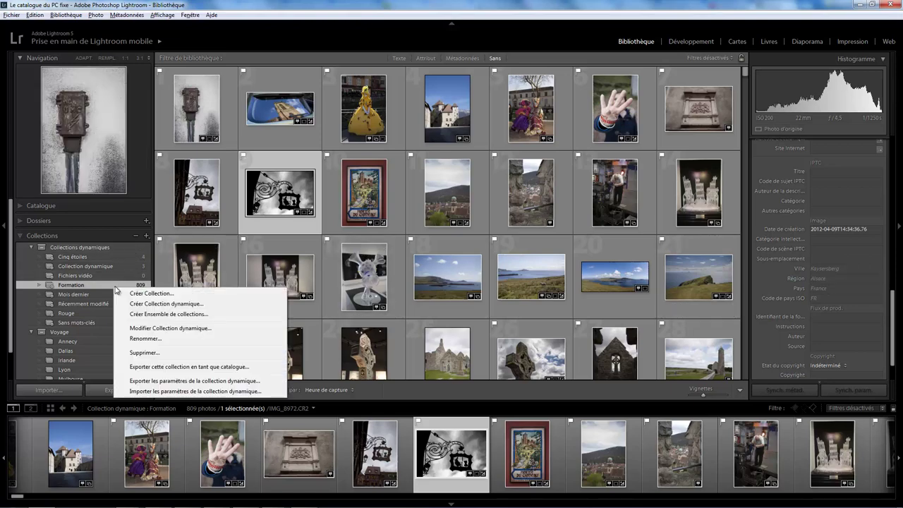
click(173, 328)
click(364, 200)
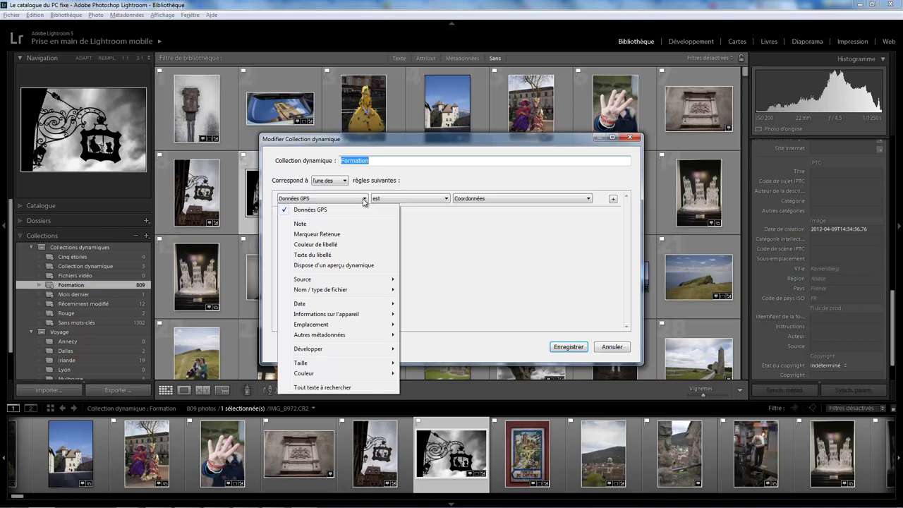
mouse_move(311, 324)
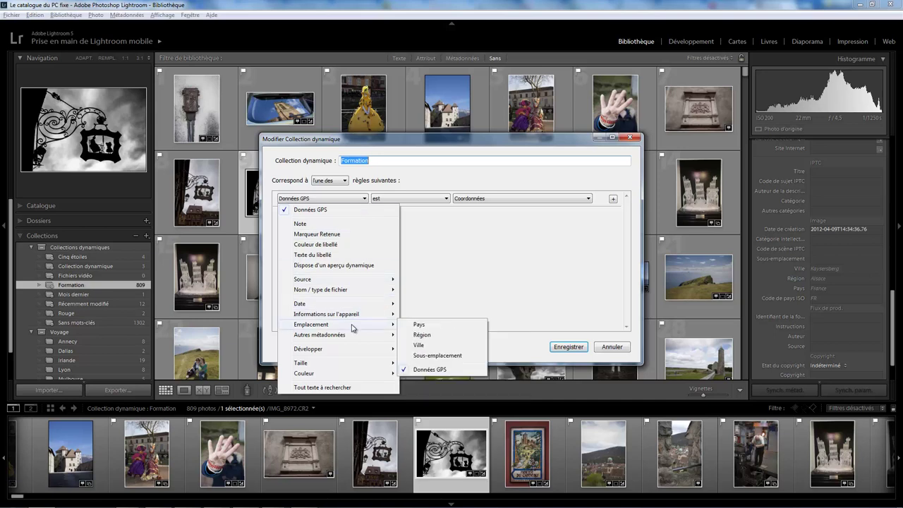
click(438, 336)
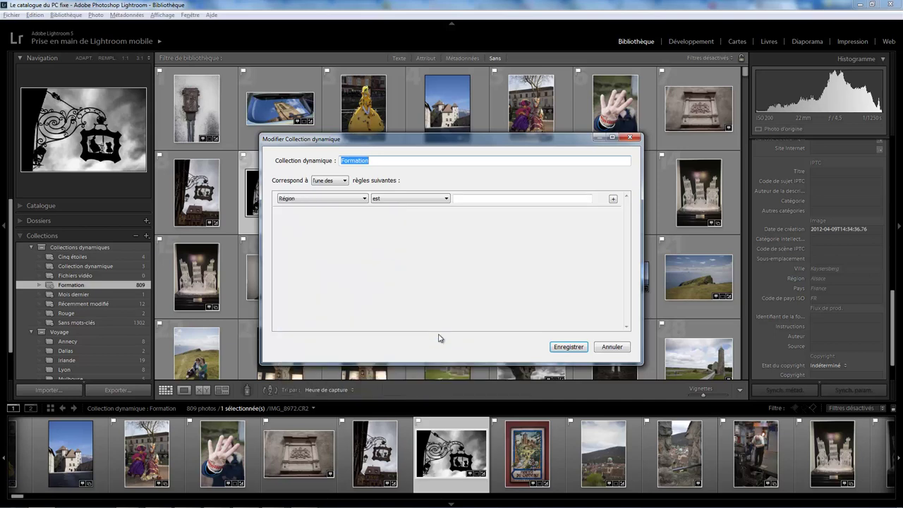
click(473, 199)
text(Al)
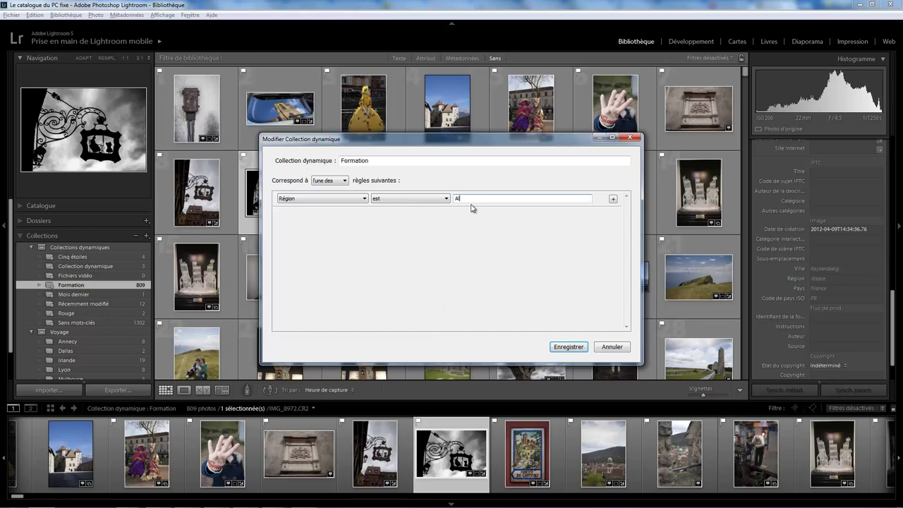
text(sace)
click(569, 347)
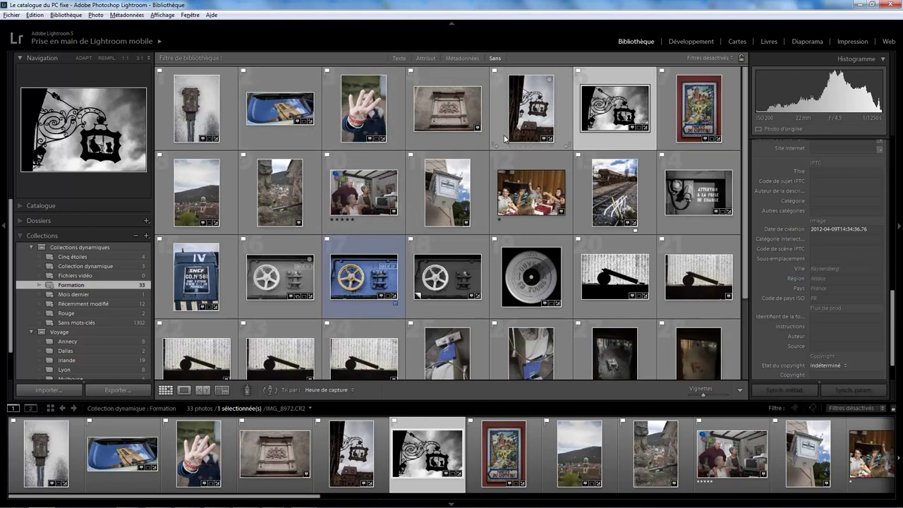
click(227, 214)
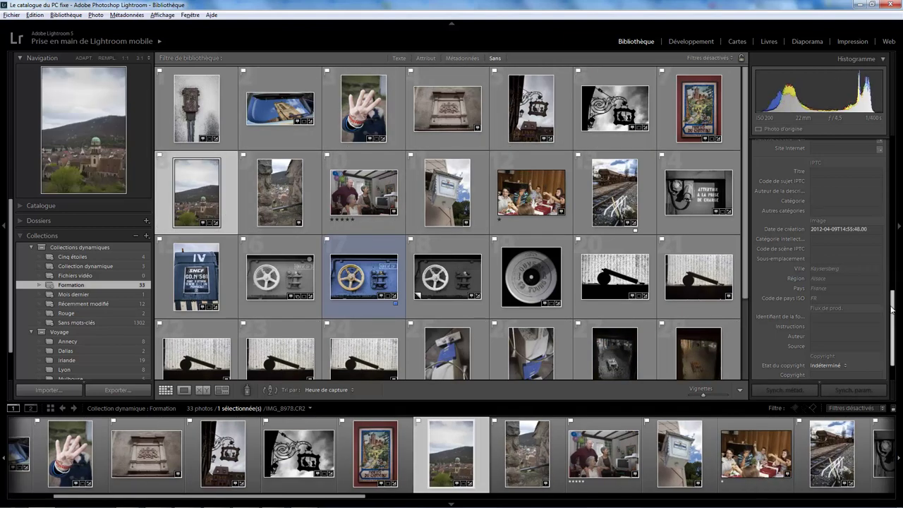
Check a wheel photo's location metadata: Mulhouse, Alsace, France.
drag(891, 303, 899, 297)
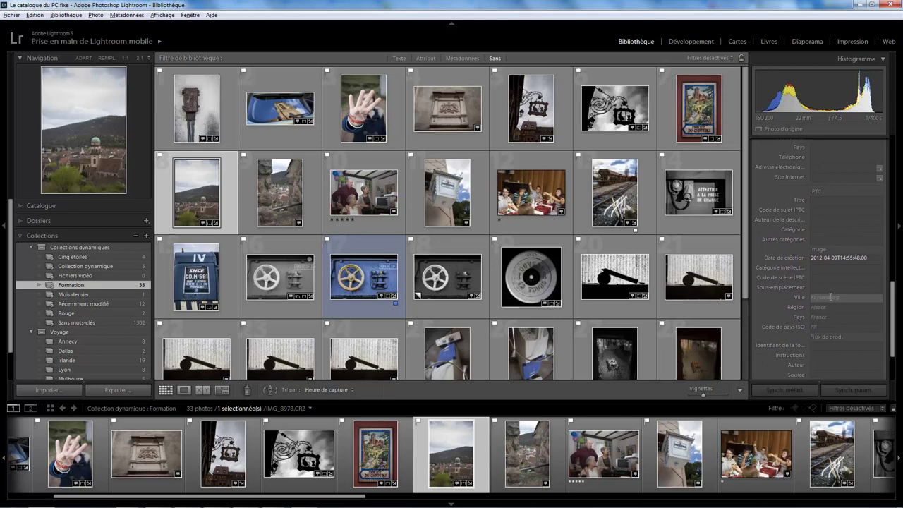
click(359, 307)
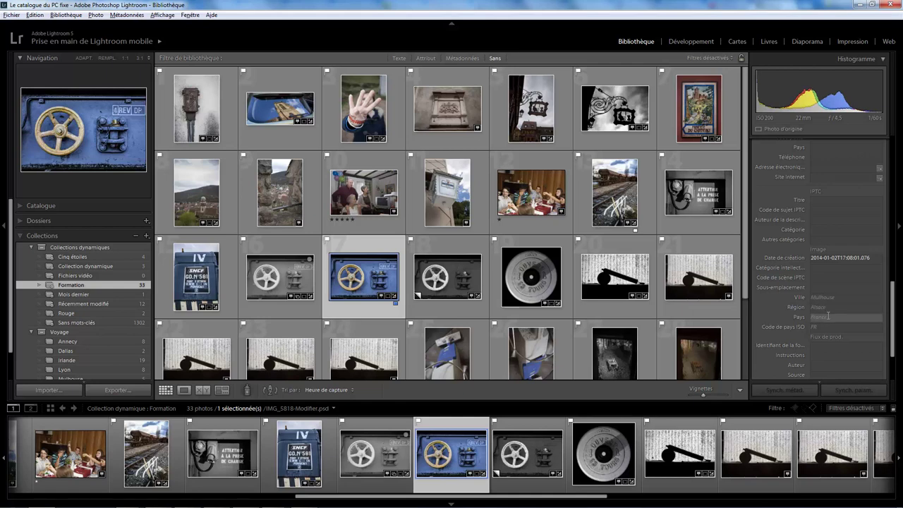
Change the Formation rule from Région Alsace to Pays Japon, then check a Japanese photo.
right_click(130, 284)
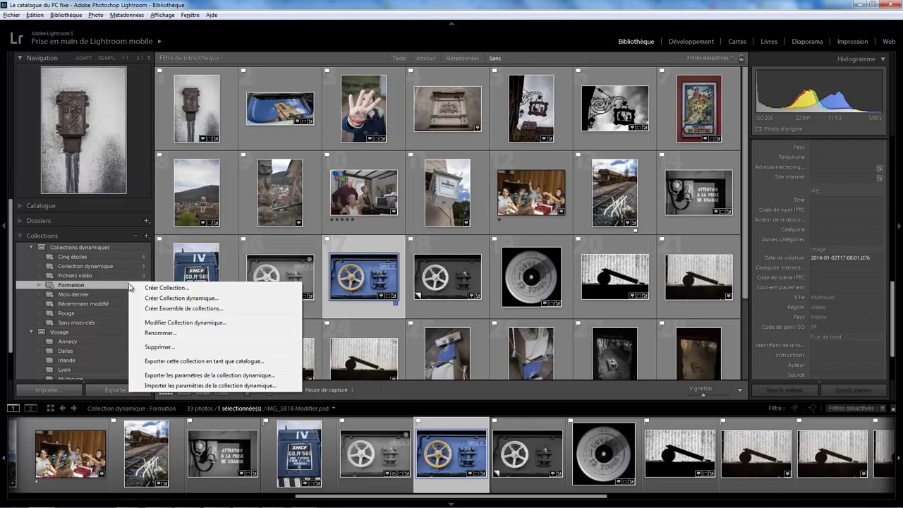
click(195, 326)
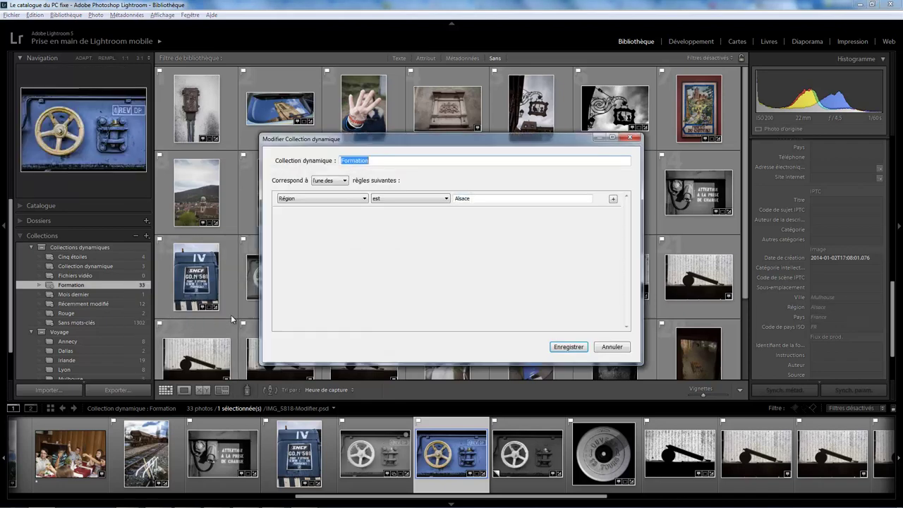
click(352, 198)
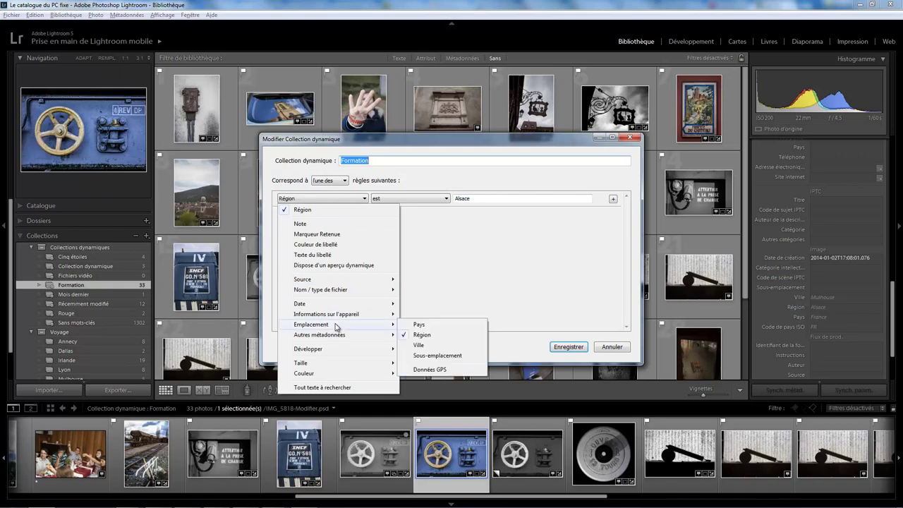
click(423, 325)
click(484, 199)
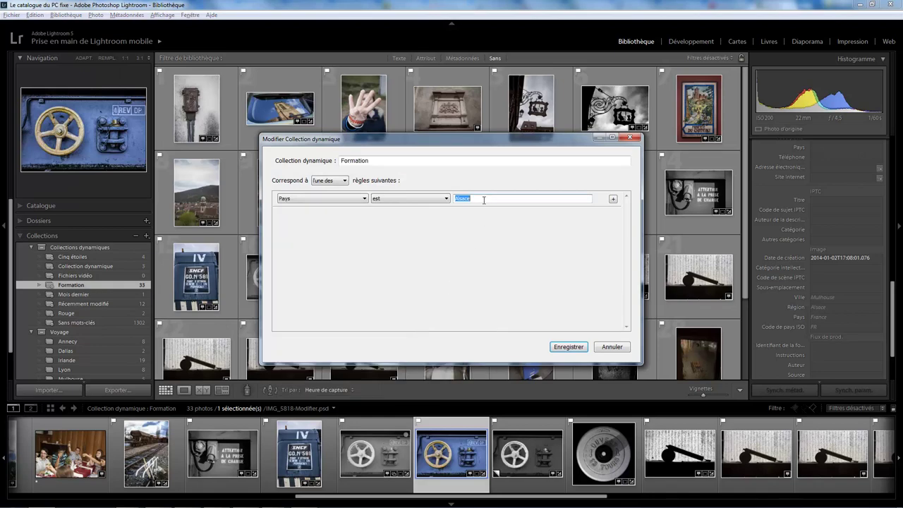
text(Japon)
key(Return)
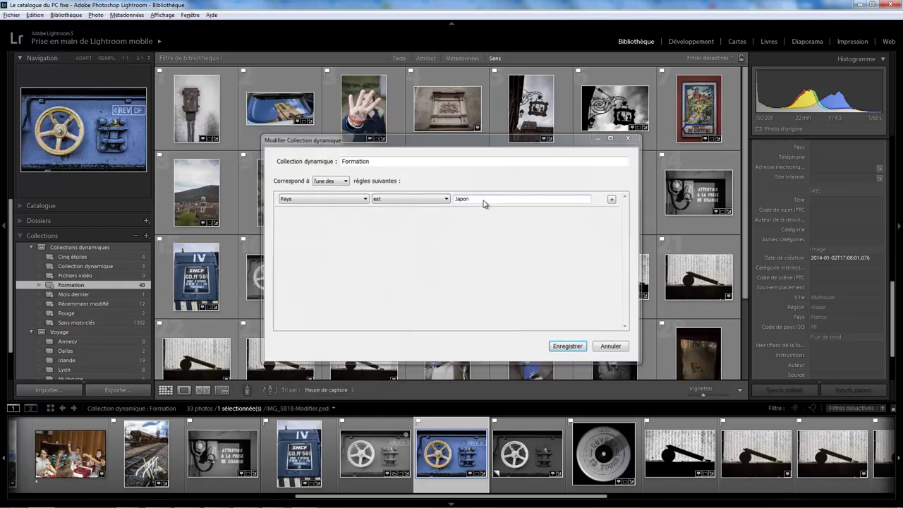
click(611, 194)
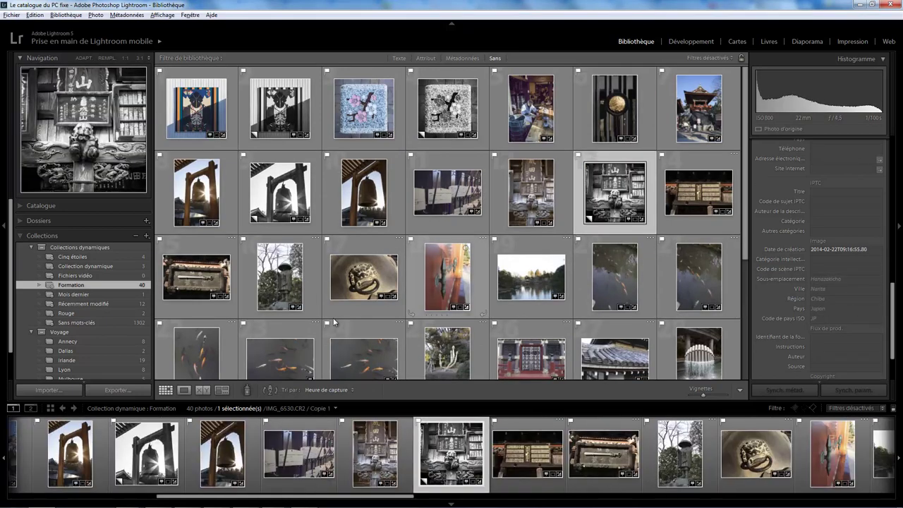
Switch the Formation rule from Pays Japon to Titre contains Noir, leaving one photo.
right_click(124, 289)
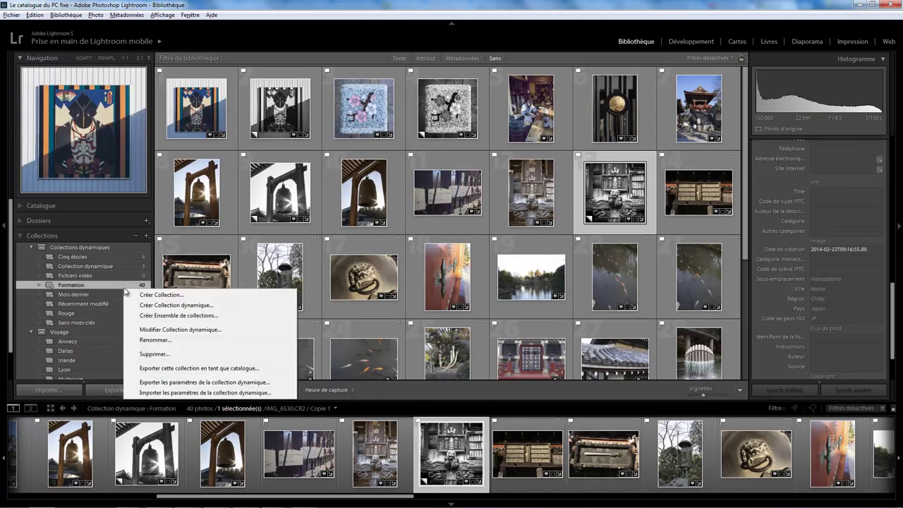
click(187, 329)
click(361, 199)
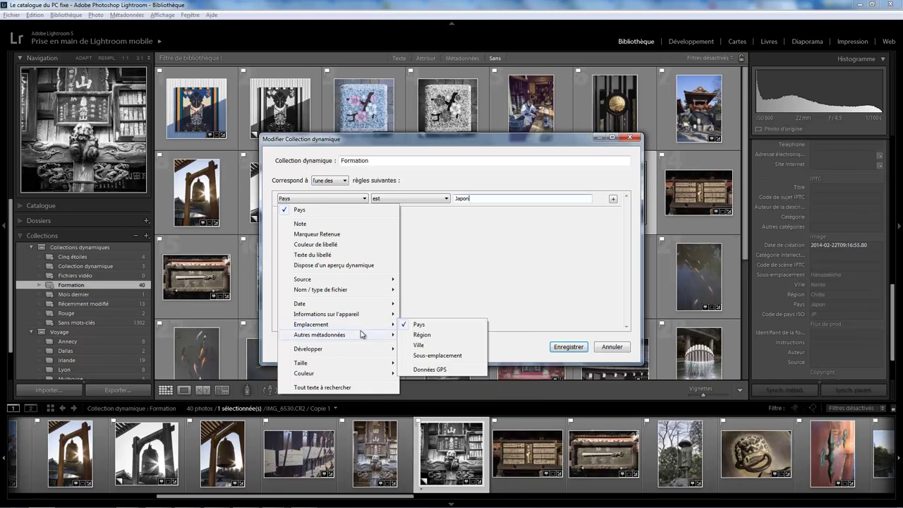
mouse_move(320, 334)
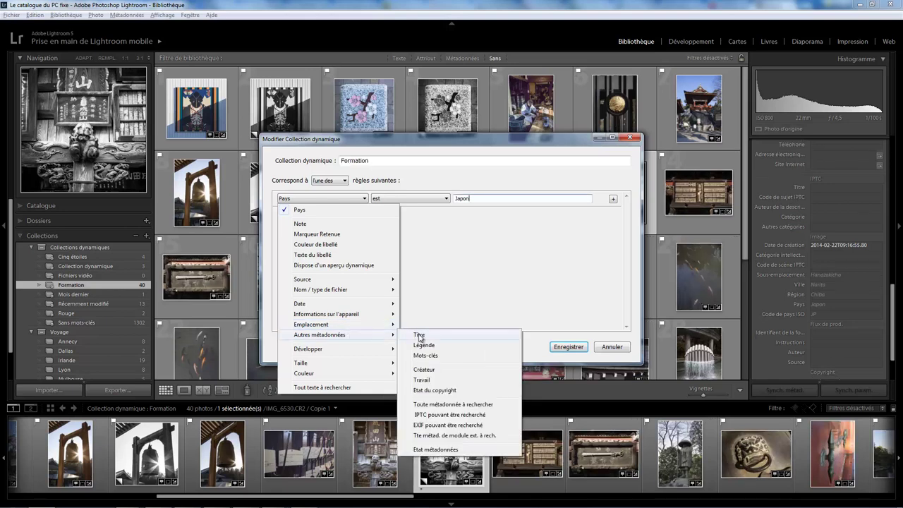
click(420, 335)
double_click(476, 198)
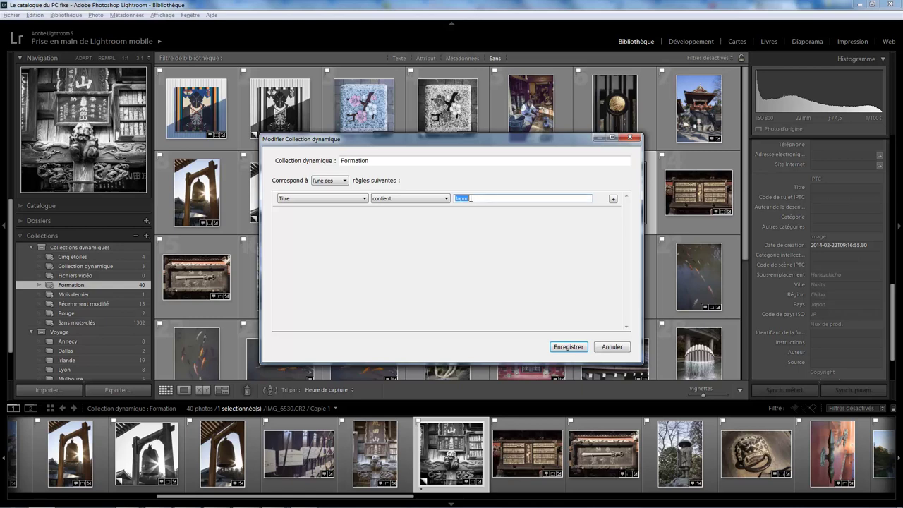
text(Noir)
click(569, 346)
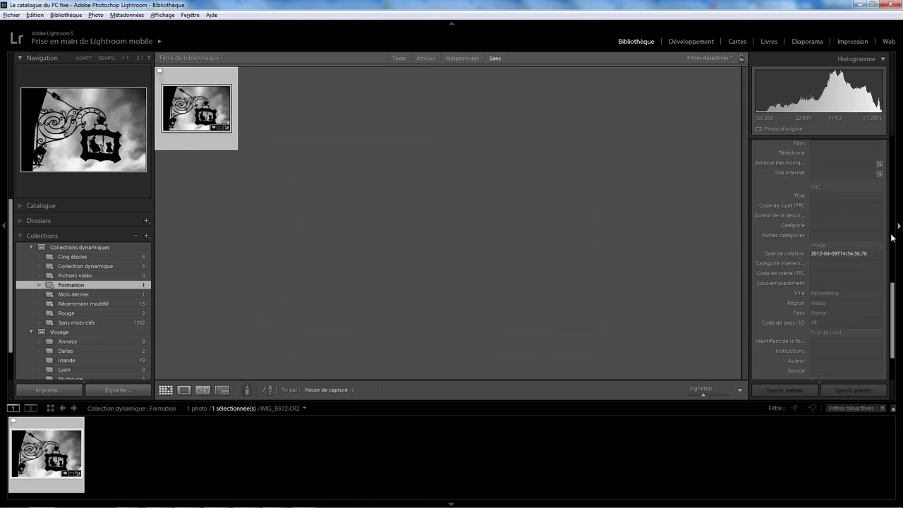
Show all 1508 catalogue photos and select the statue photo.
drag(892, 293, 888, 152)
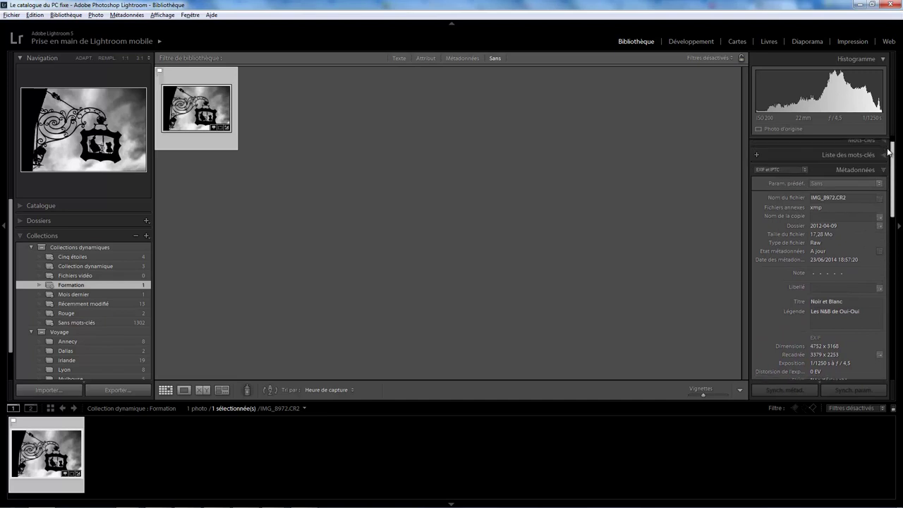
scroll(813, 241, down, 2)
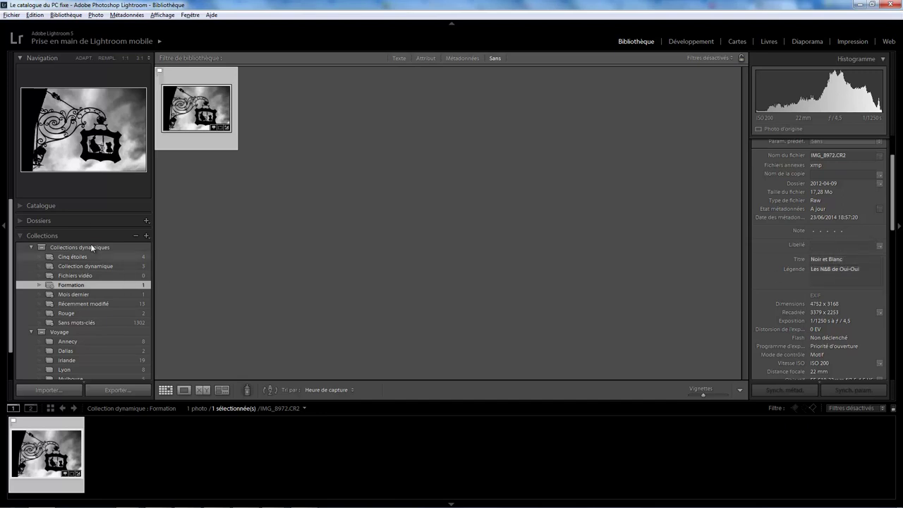
click(20, 206)
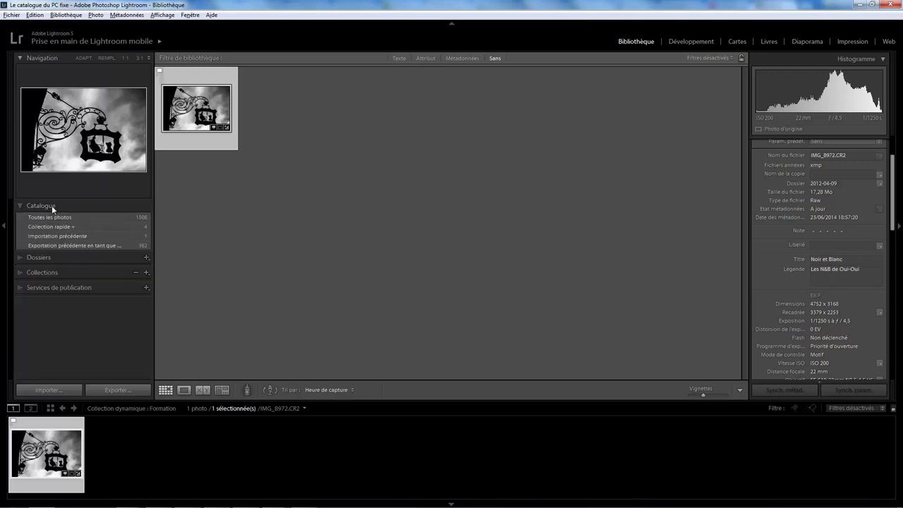
click(63, 217)
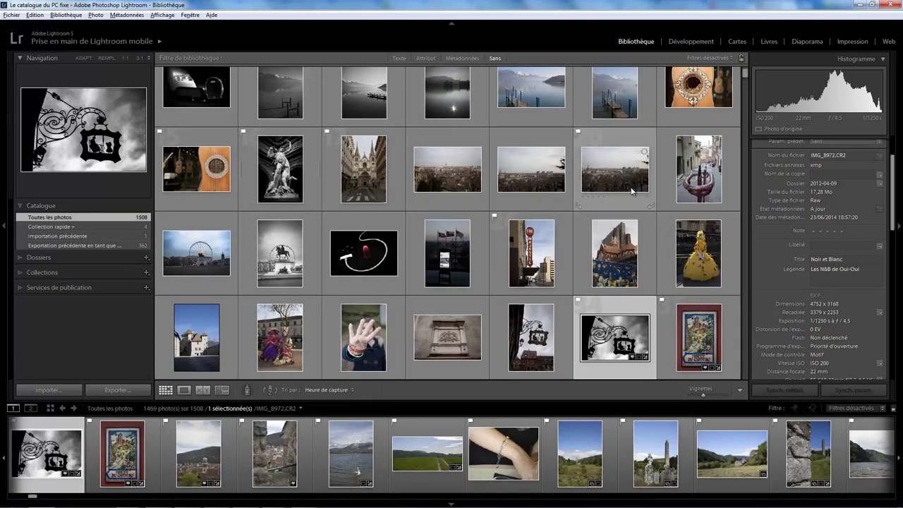
click(308, 176)
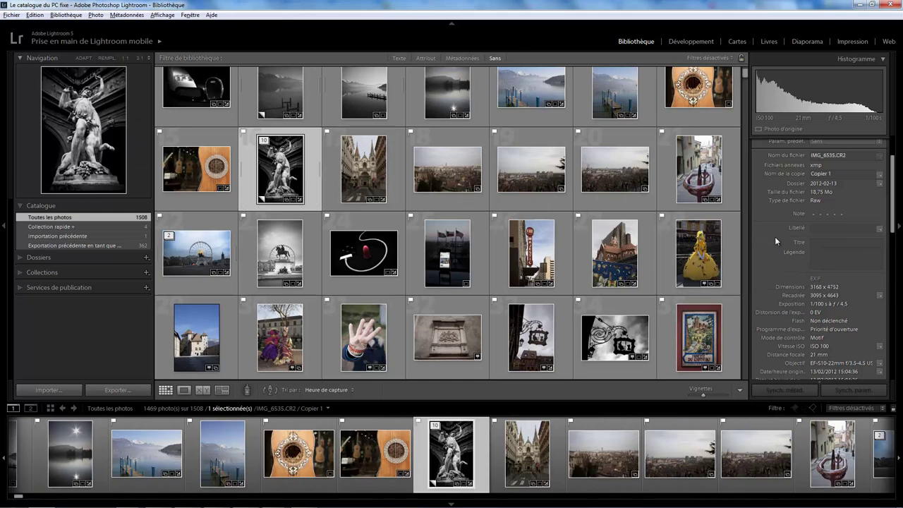
Title the statue photo 'Noir et Blanc', caption it 'Oui-Oui', and view the Formation collection.
click(826, 243)
text(Noir et Blanc)
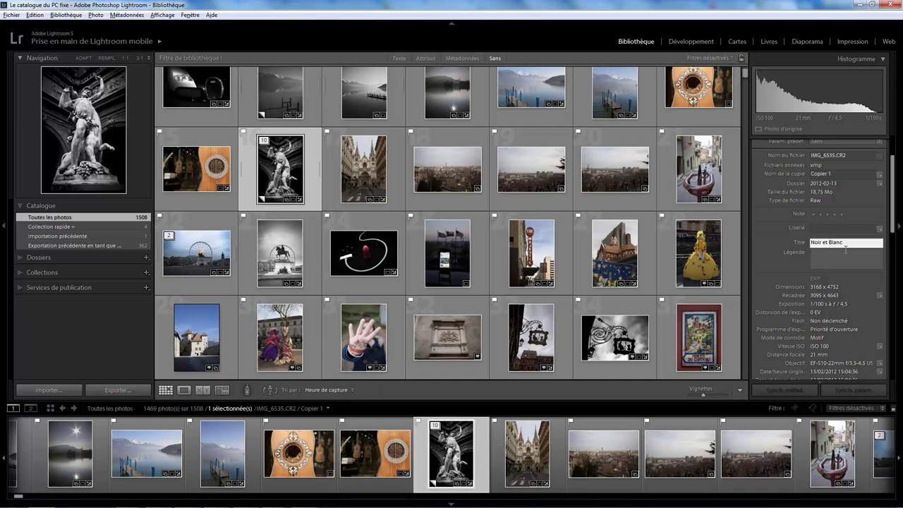
click(829, 260)
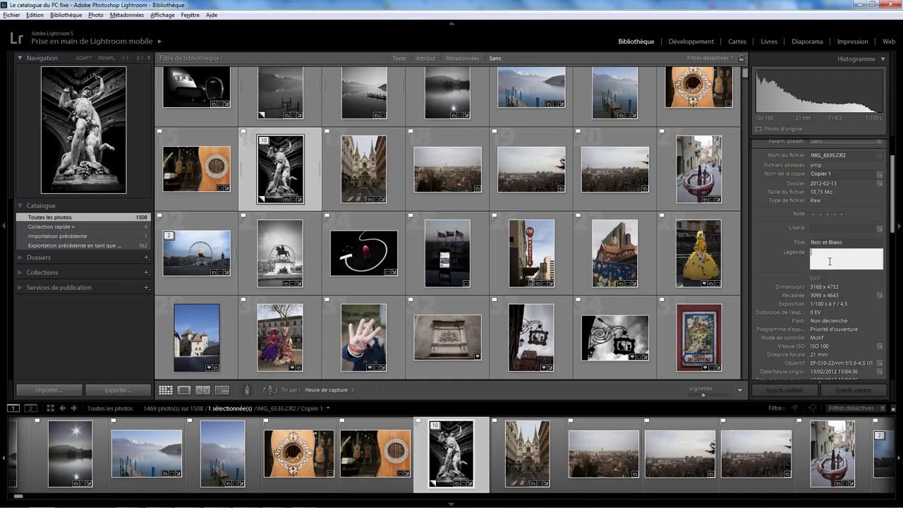
text(Oui-Oui)
key(Return)
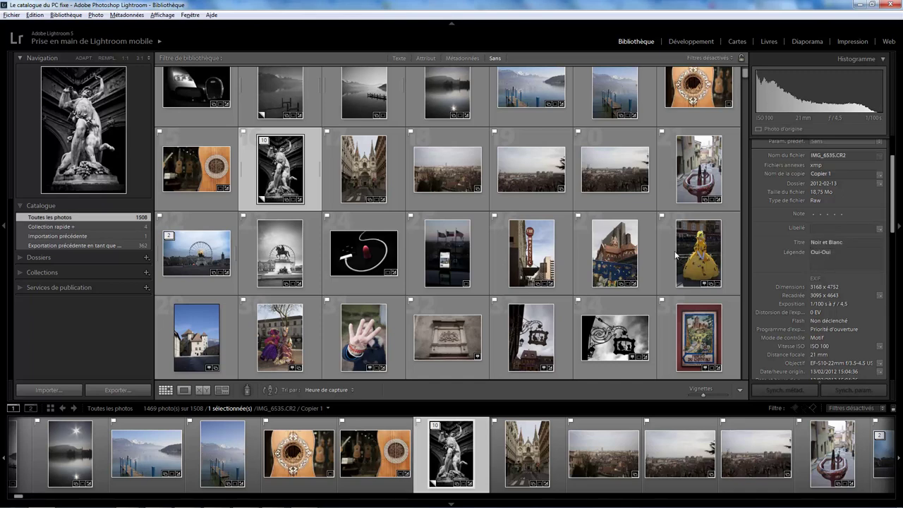
click(21, 272)
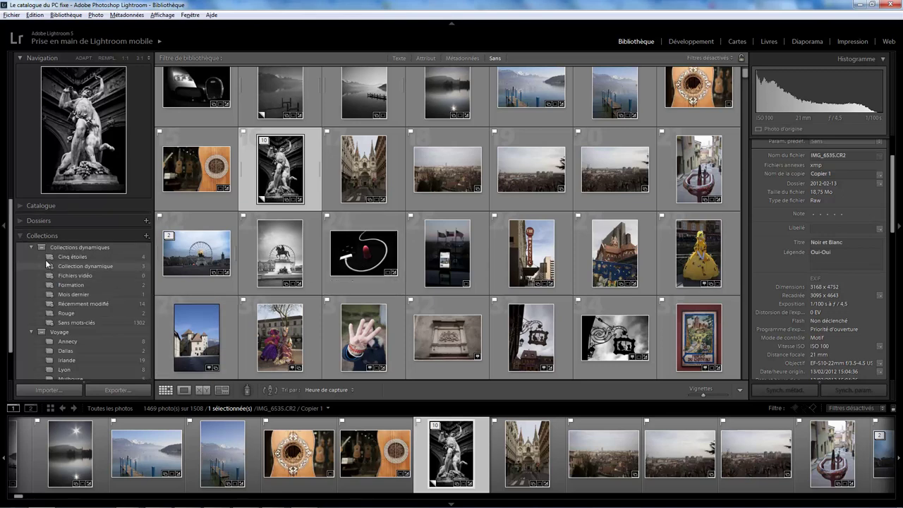
click(92, 285)
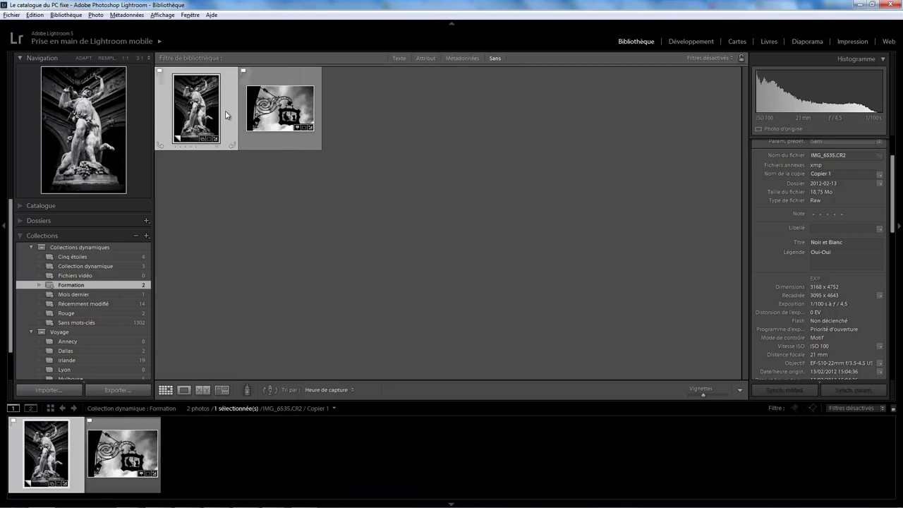
Change the Formation rule from Titre contains Noir to Légende contains Oui.
right_click(119, 286)
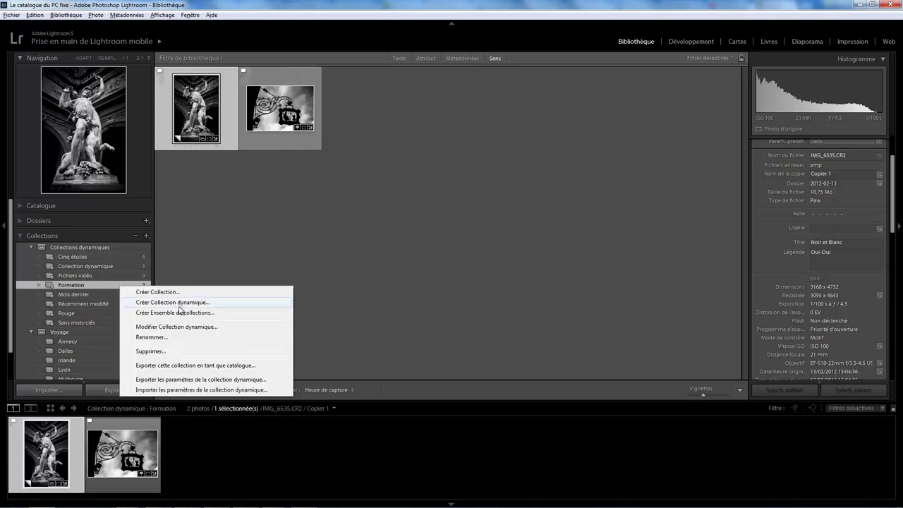
click(184, 328)
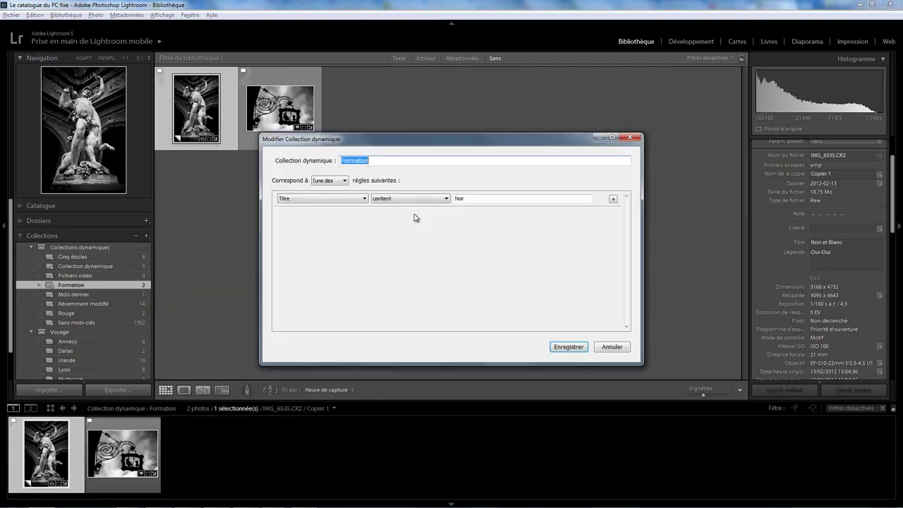
click(362, 201)
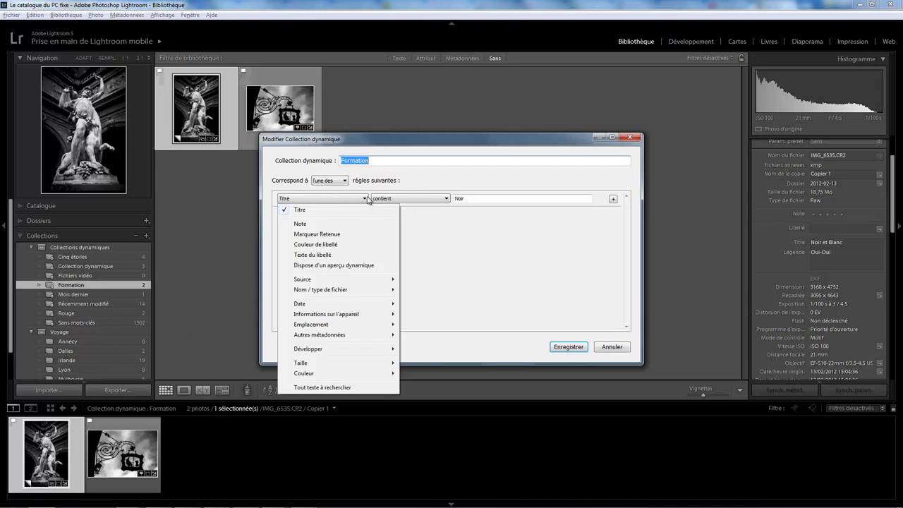
mouse_move(320, 335)
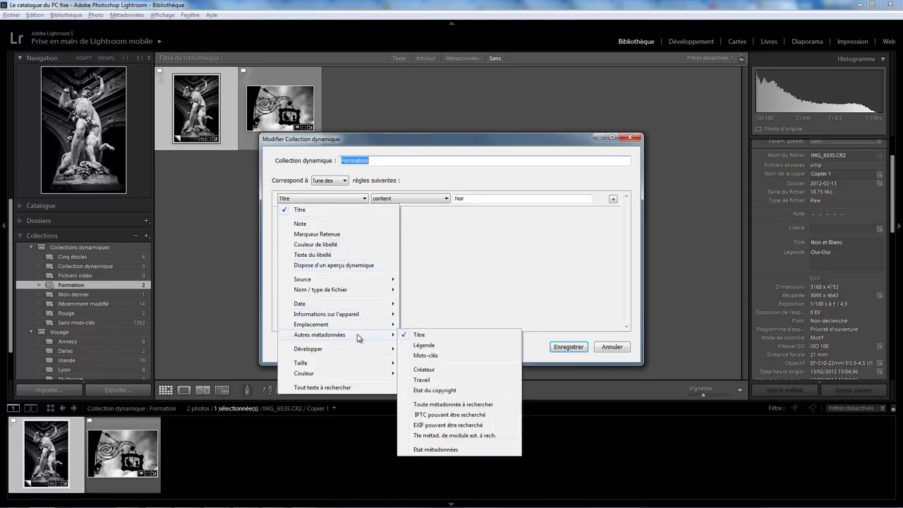
click(425, 346)
click(467, 199)
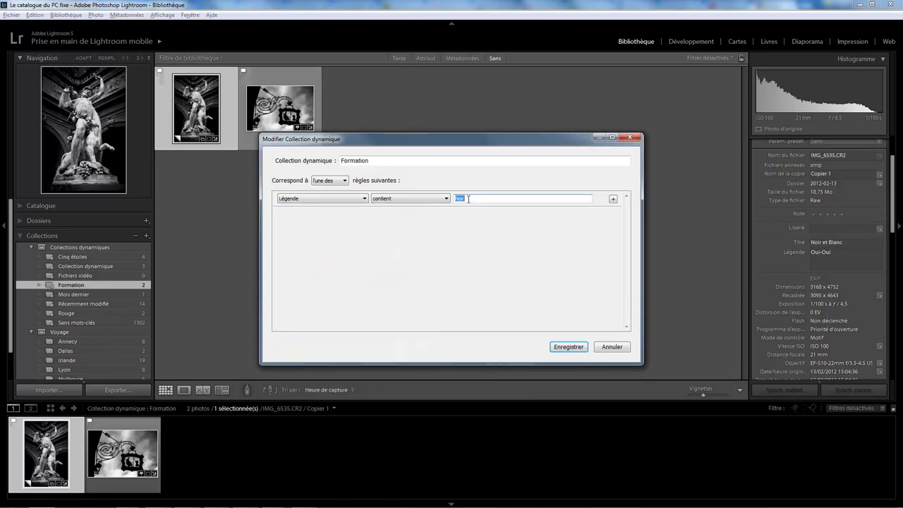
text(Oui)
click(569, 347)
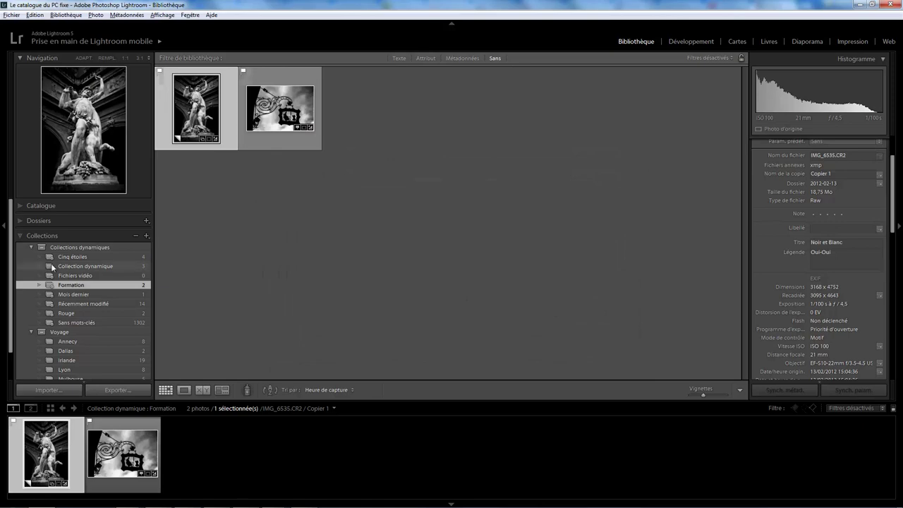
Caption the misty lake pier photo 'Oui-Oui' and view Formation, now holding 3 photos.
click(21, 206)
click(48, 218)
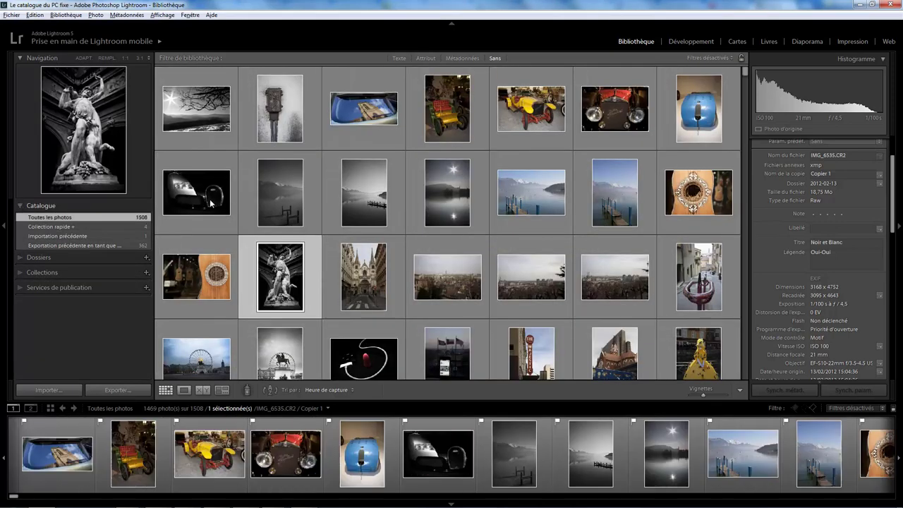
click(383, 216)
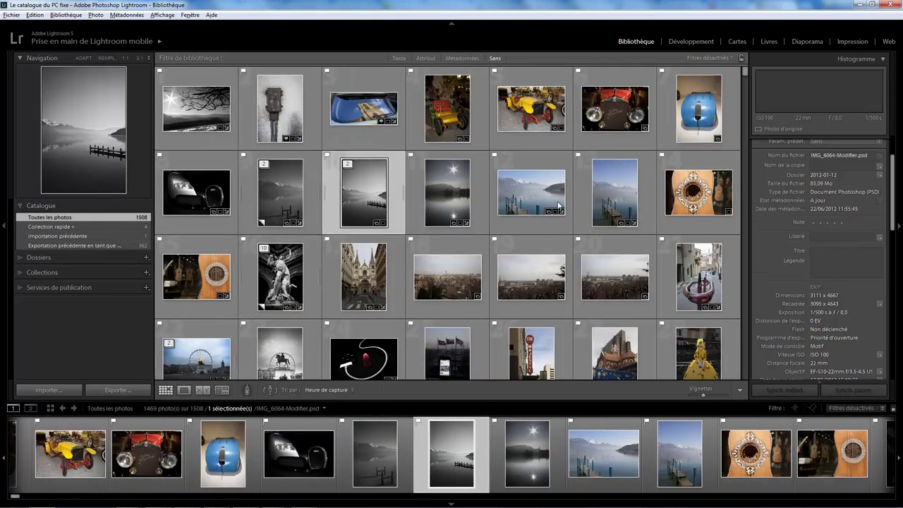
click(822, 263)
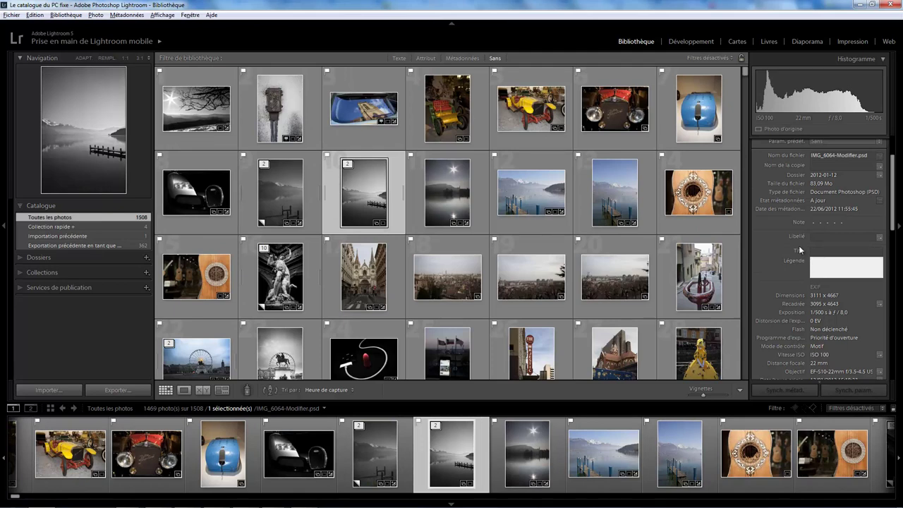
text(Oui-Oui)
key(Right)
key(Return)
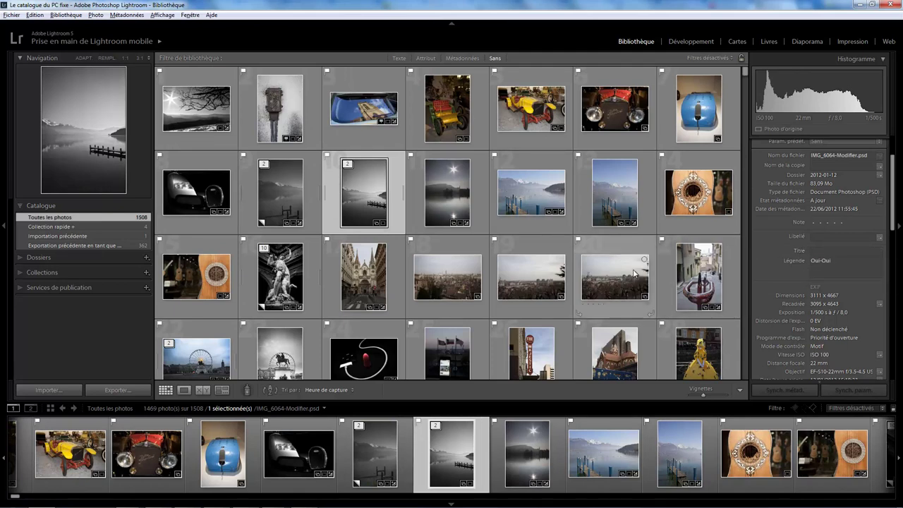
click(20, 272)
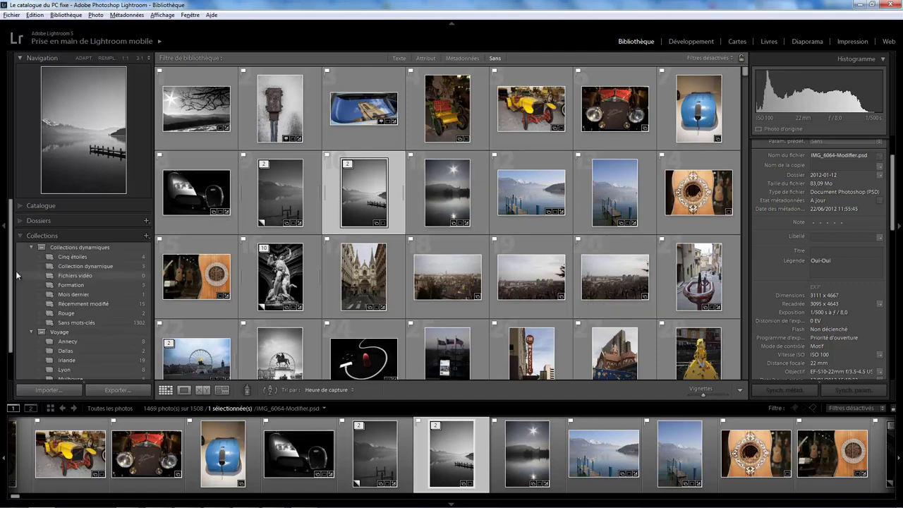
click(95, 285)
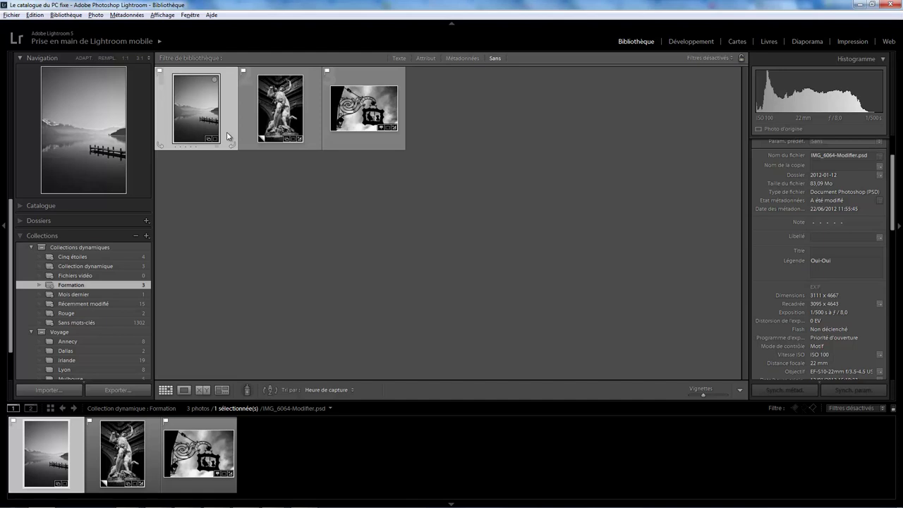
Redefine the Formation rule as Mots-clés contains 'Venise', yielding 102 carnival photos.
right_click(133, 285)
click(203, 327)
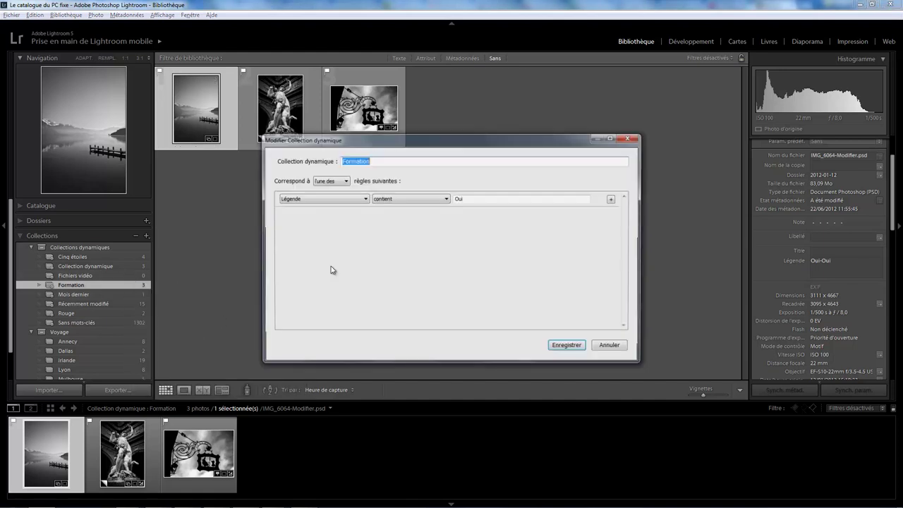
click(364, 199)
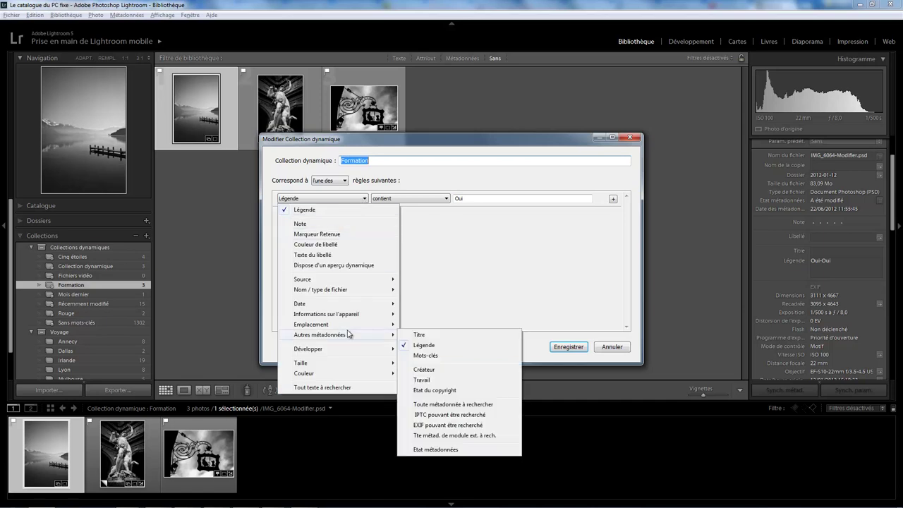
mouse_move(320, 334)
click(429, 355)
click(474, 199)
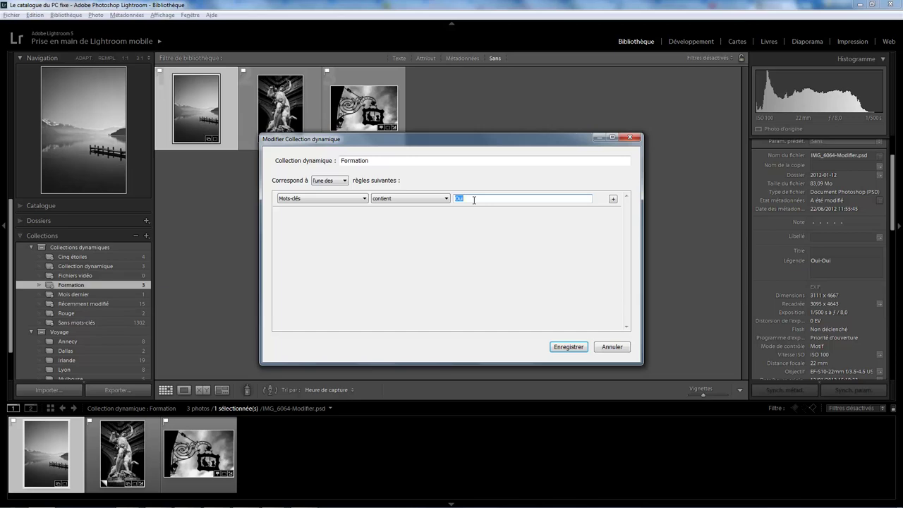
text(Venise)
key(Return)
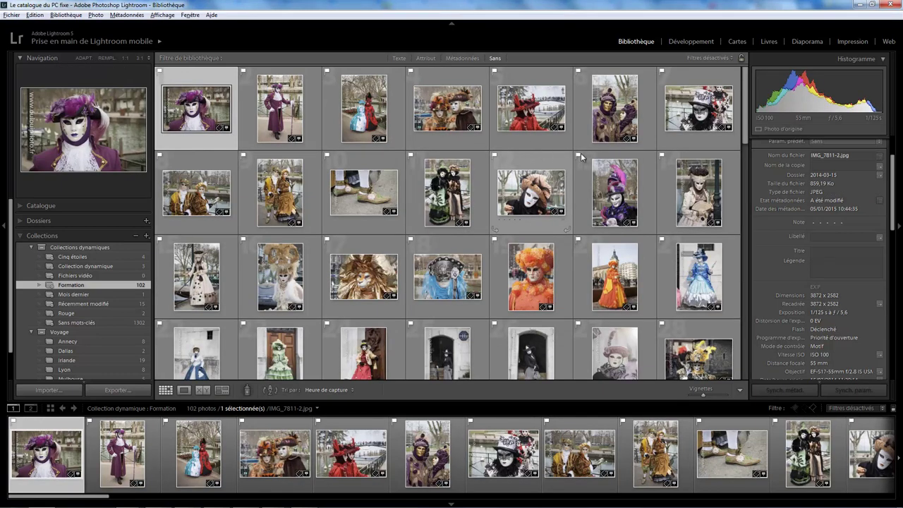
Expand the Mots-clés panel to show the Carnaval d'Annecy keyword, then browse the 102 photos.
scroll(900, 166, up, 2)
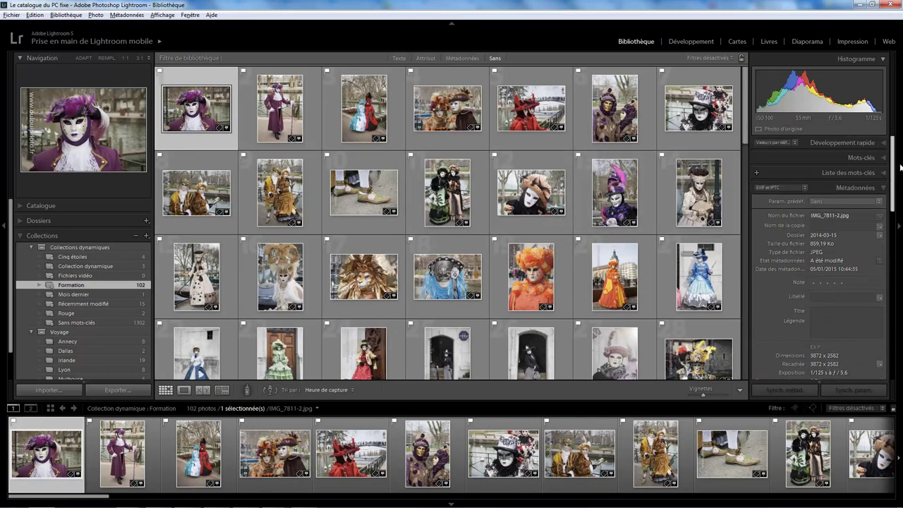
click(882, 159)
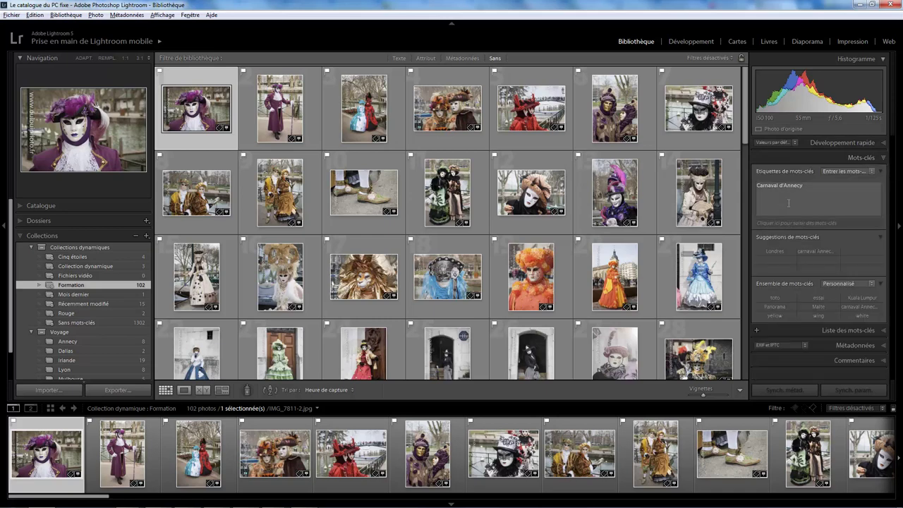
mouse_move(779, 185)
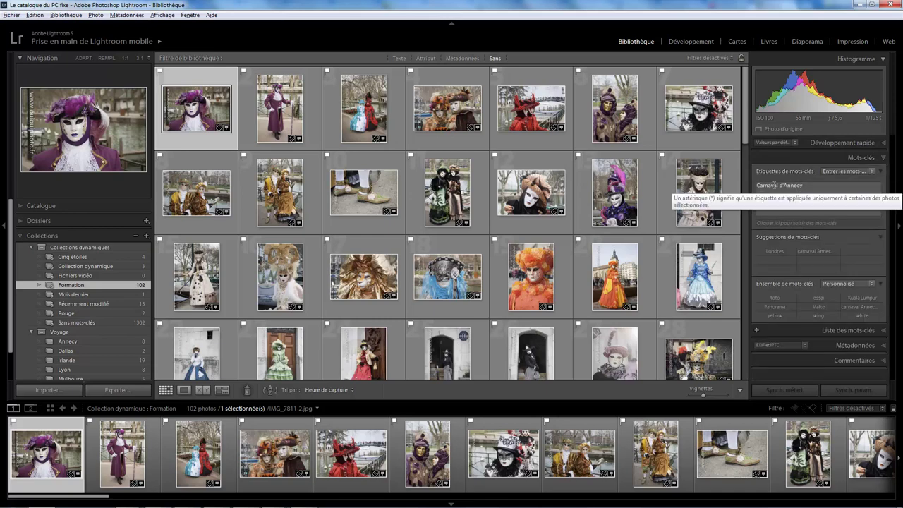
drag(744, 127, 746, 222)
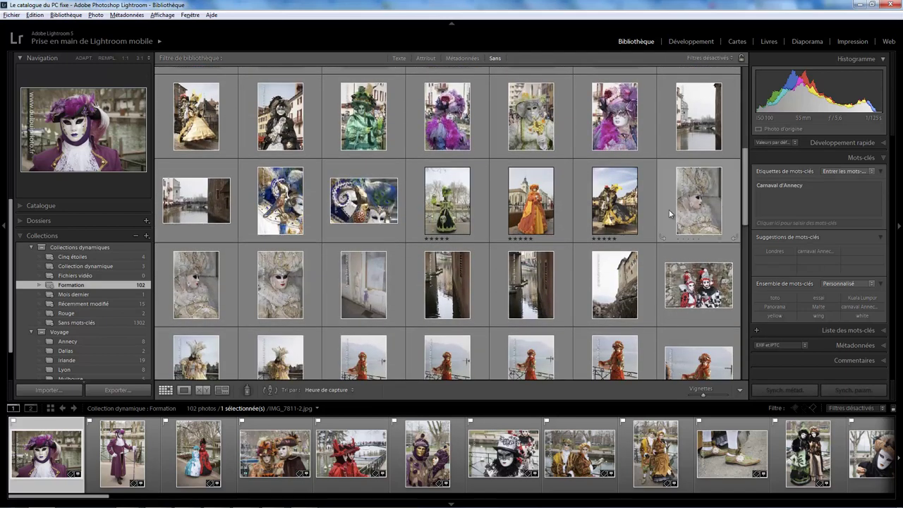
mouse_move(614, 201)
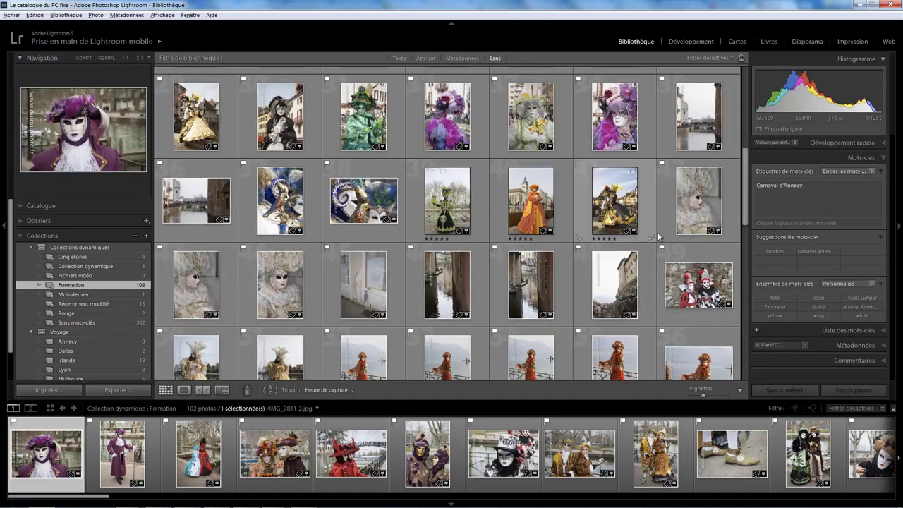
mouse_move(744, 221)
mouse_down()
mouse_move(749, 360)
mouse_move(753, 106)
mouse_up()
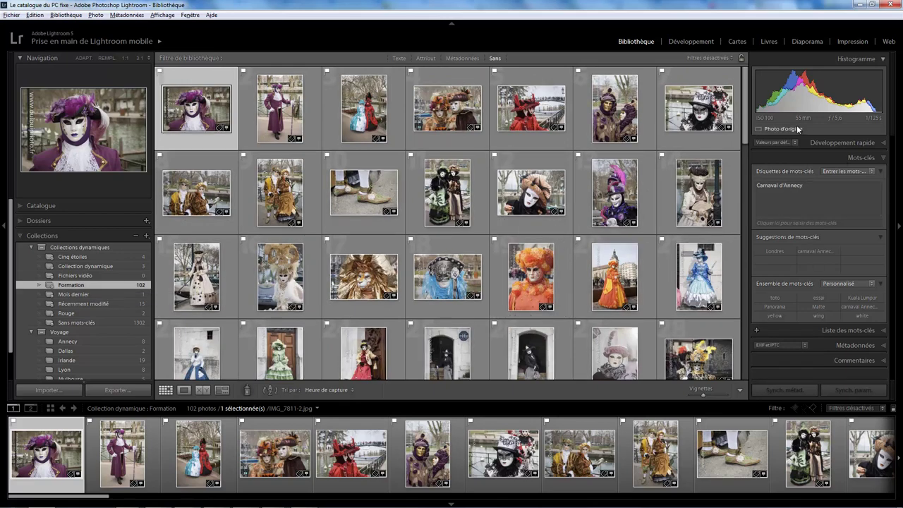
drag(746, 126, 752, 210)
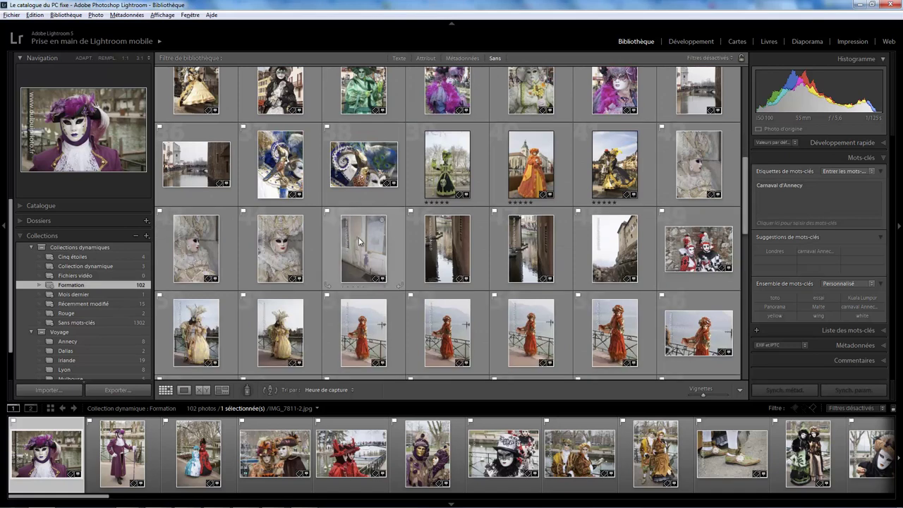
Reopen the Formation rule editor and show the criteria list for its keyword rule.
right_click(110, 286)
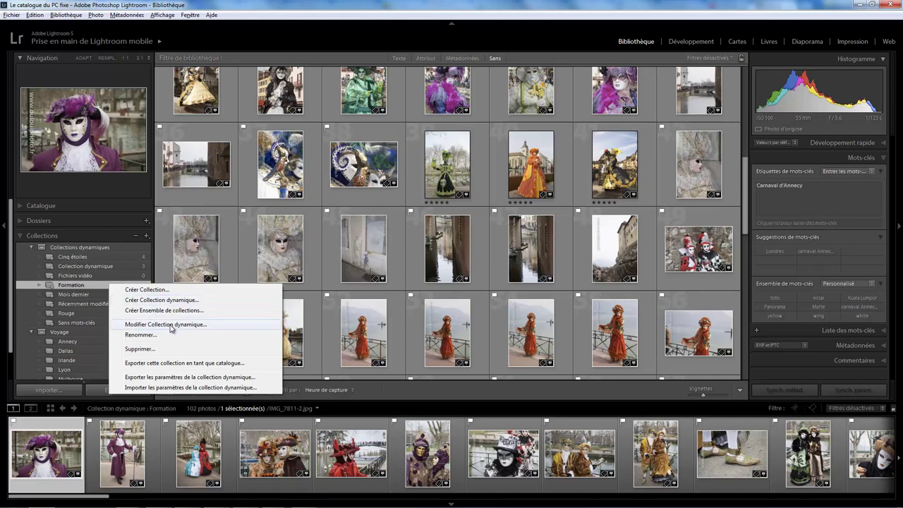
click(171, 326)
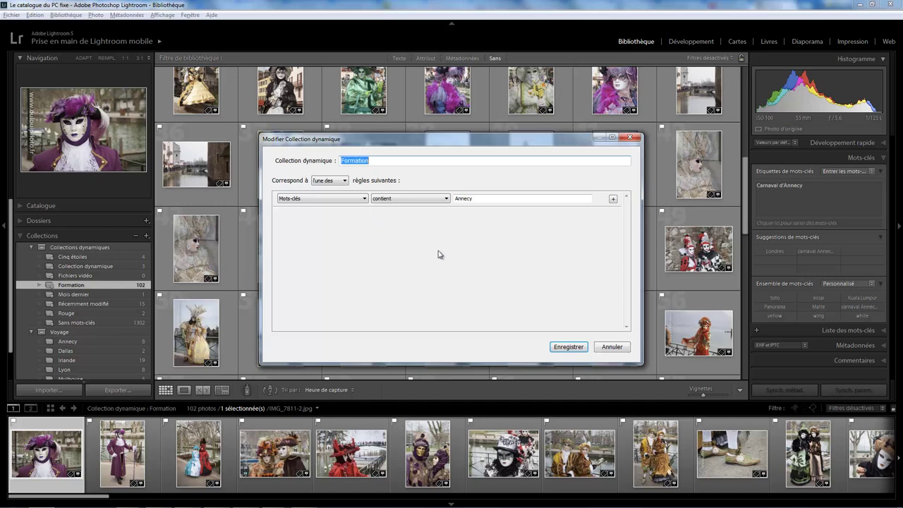
click(364, 200)
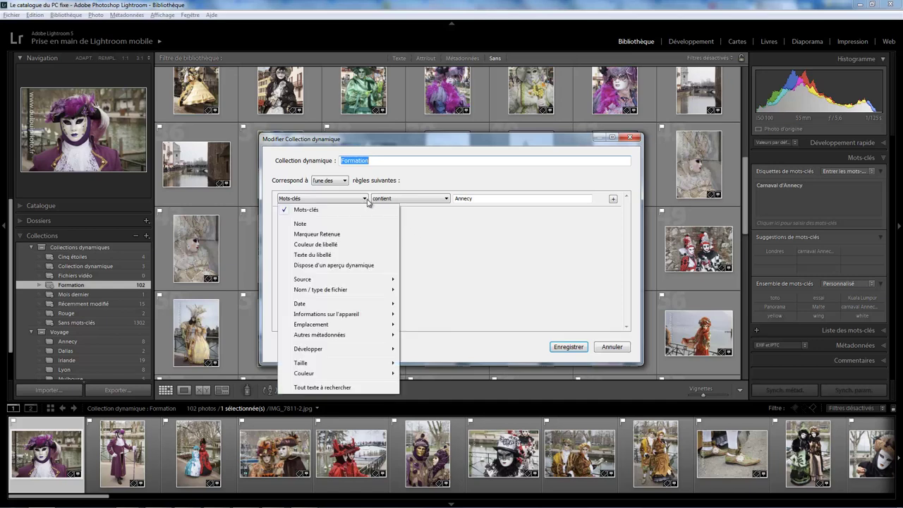